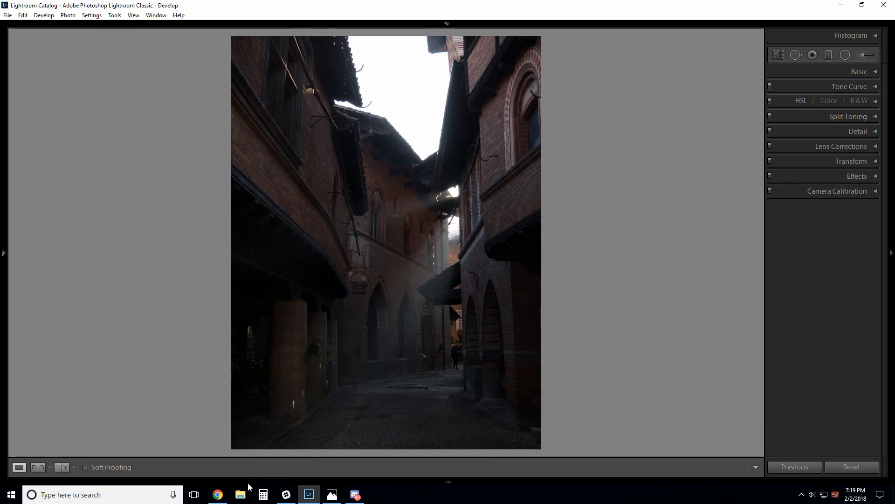
# Step: Switch to Chrome to view the Edit My RAW post about the medieval village sun rays photo, and return to Lightroom
pyautogui.click(218, 495)
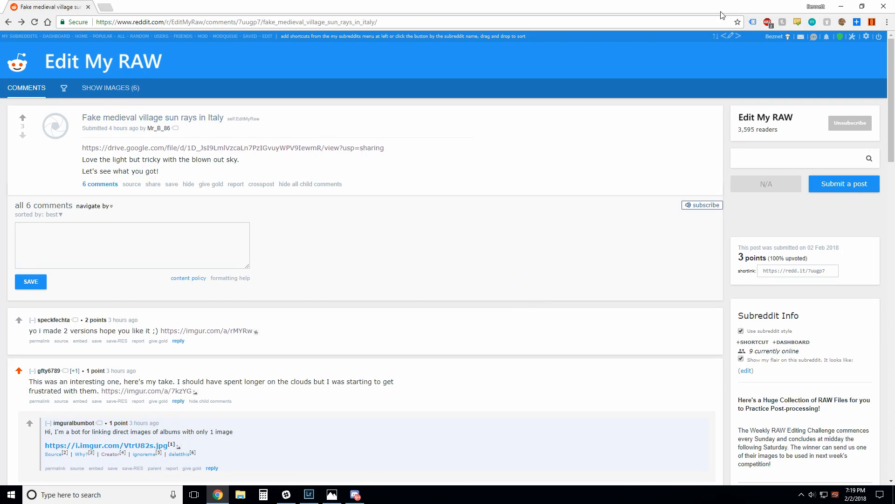
pyautogui.click(841, 7)
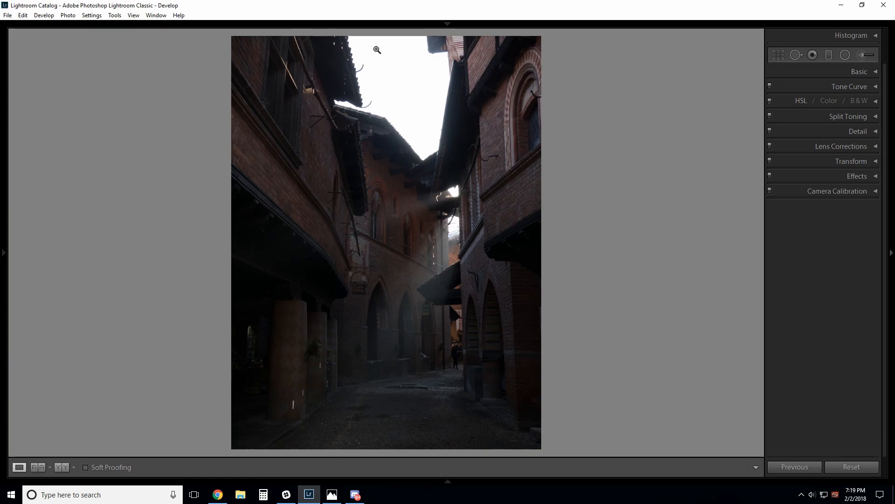
# Step: Check the blown-out sky for detail by lowering Exposure to −5.00, and reset the exposure
pyautogui.click(875, 73)
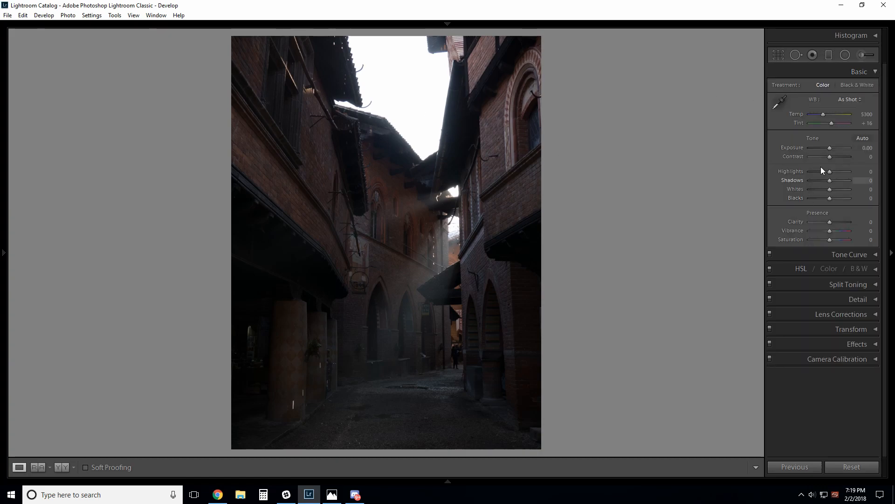
pyautogui.moveTo(830, 148); pyautogui.dragTo(810, 148)
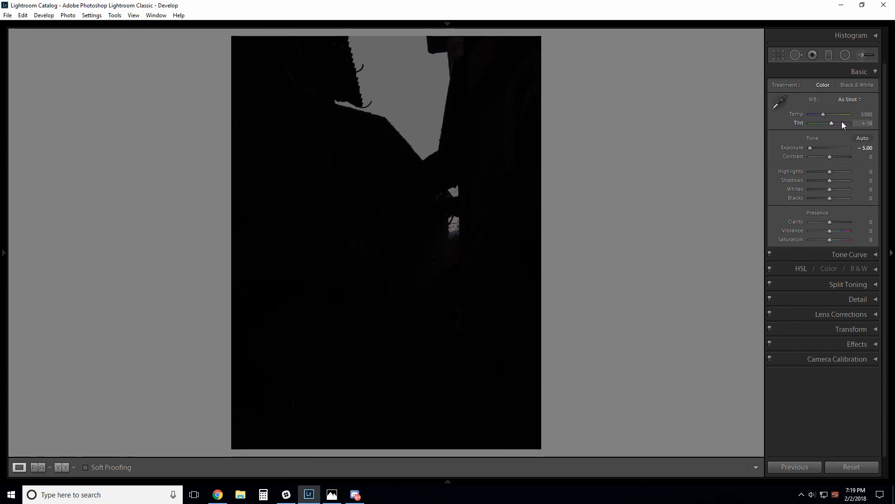
pyautogui.doubleClick(802, 148)
# Step: Crop away the upper part of the photo to remove most of the blown-out sky, keeping the full width
pyautogui.click(778, 55)
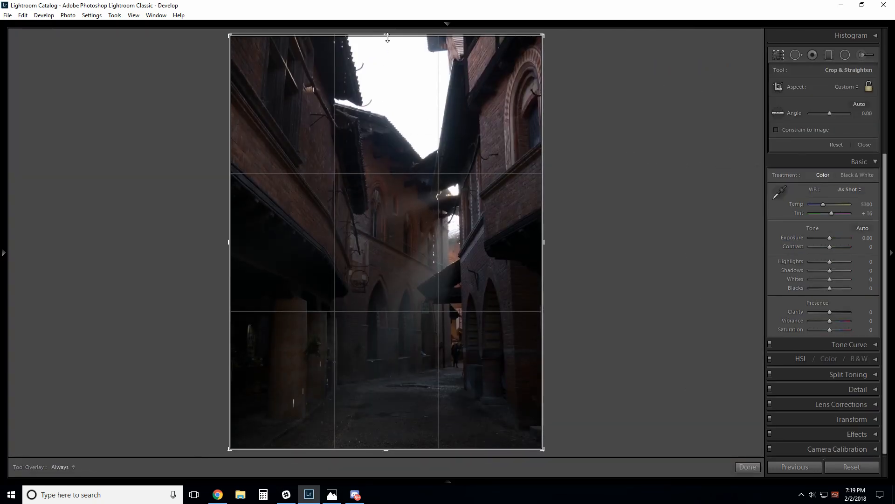
pyautogui.moveTo(385, 34); pyautogui.dragTo(406, 117)
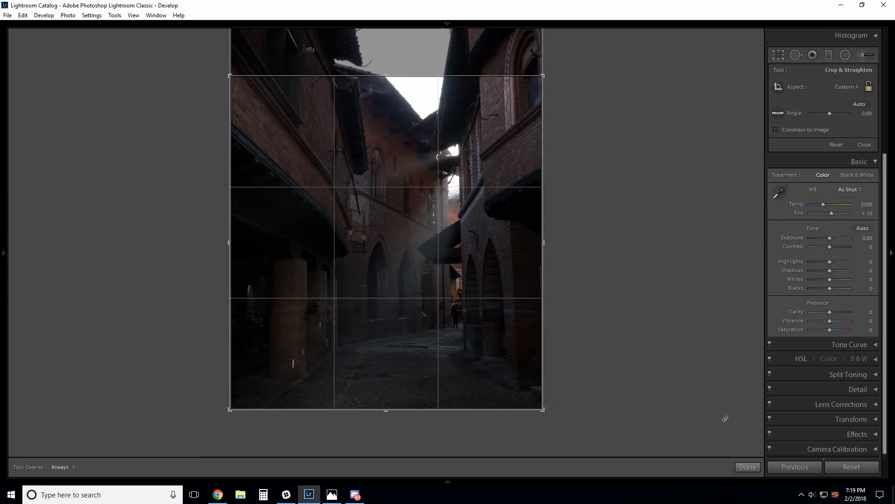
pyautogui.click(748, 467)
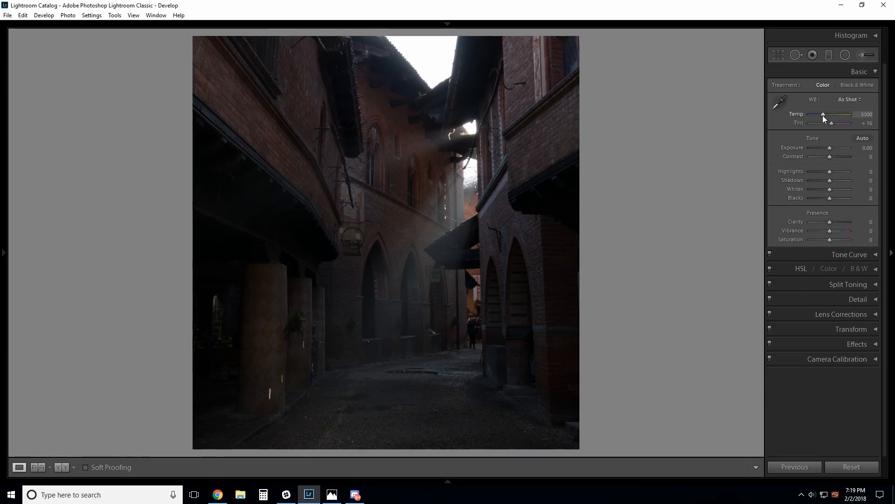
# Step: Warm the photo's white balance by setting the temperature to 5810
pyautogui.moveTo(822, 115); pyautogui.dragTo(825, 114)
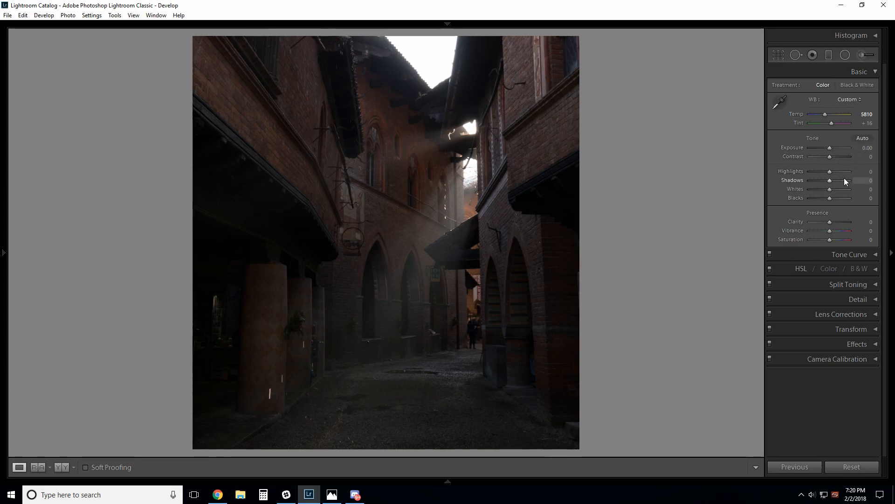
pyautogui.click(875, 72)
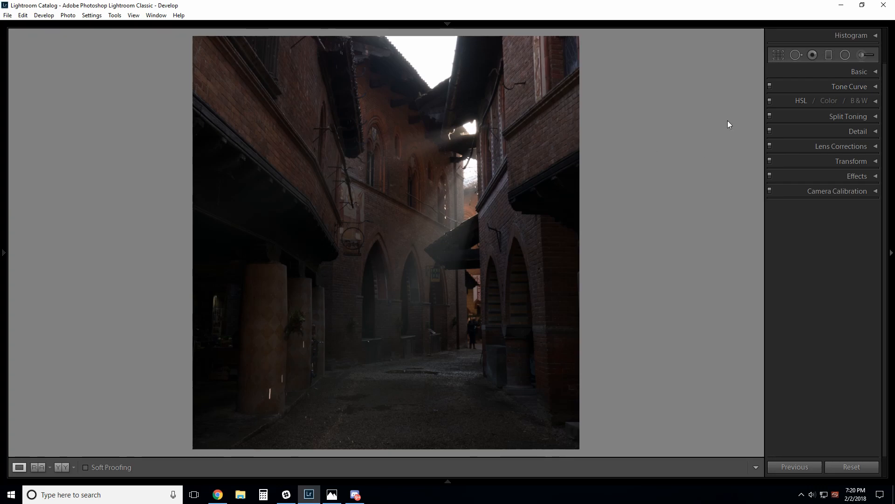
# Step: Show the tone curve settings and view the finished reference edit Light beams RAW-2.jpg in Photos before returning to Lightroom
pyautogui.click(876, 87)
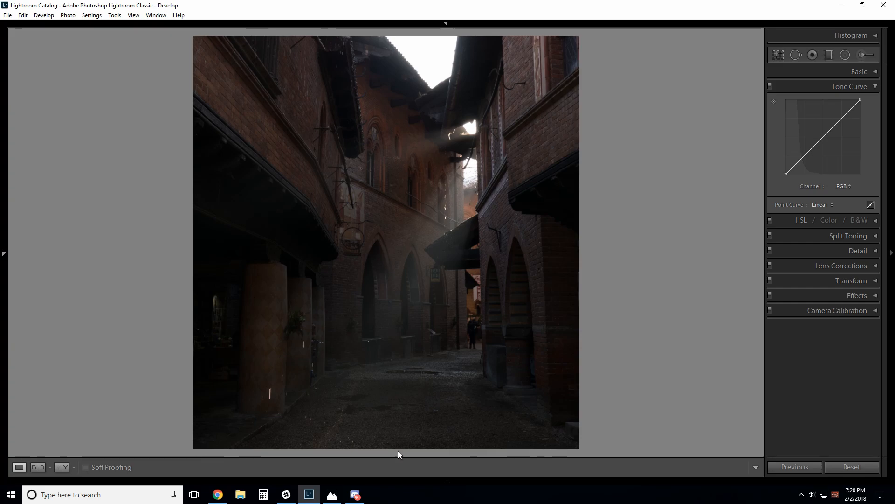
pyautogui.click(332, 494)
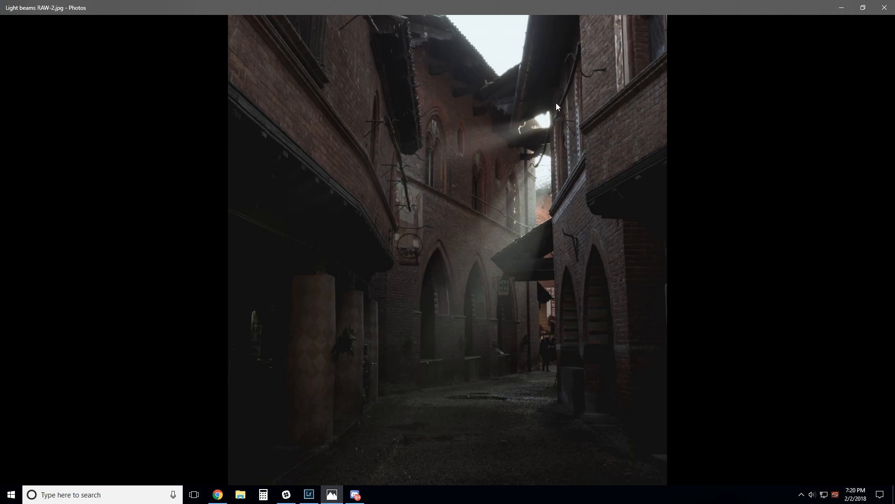
pyautogui.click(843, 8)
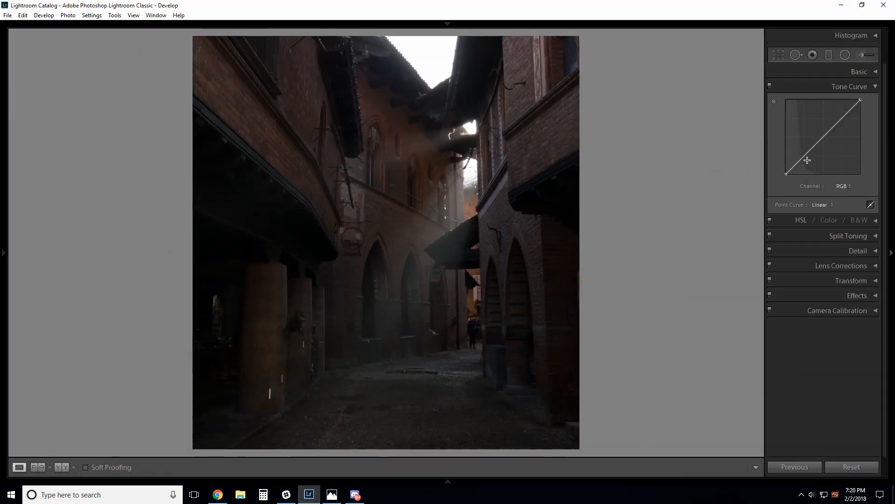
# Step: Lift the black point of the RGB tone curve to about 4% and add control points in the midtones, shadows and highlights
pyautogui.moveTo(788, 171); pyautogui.dragTo(785, 171)
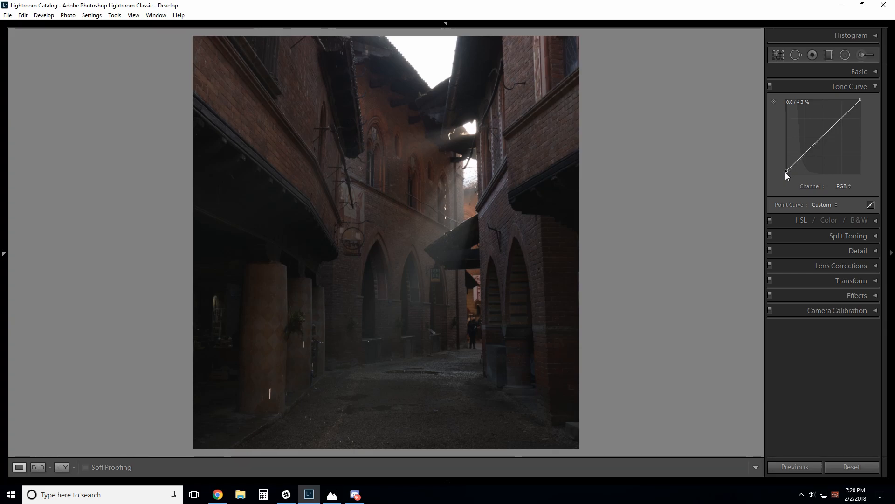
pyautogui.moveTo(786, 173); pyautogui.dragTo(787, 173)
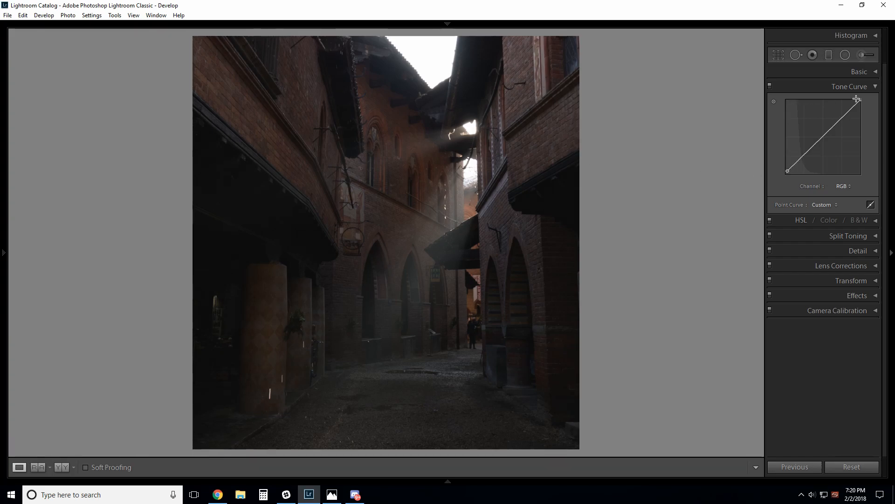
pyautogui.click(823, 138)
pyautogui.click(808, 154)
pyautogui.click(844, 117)
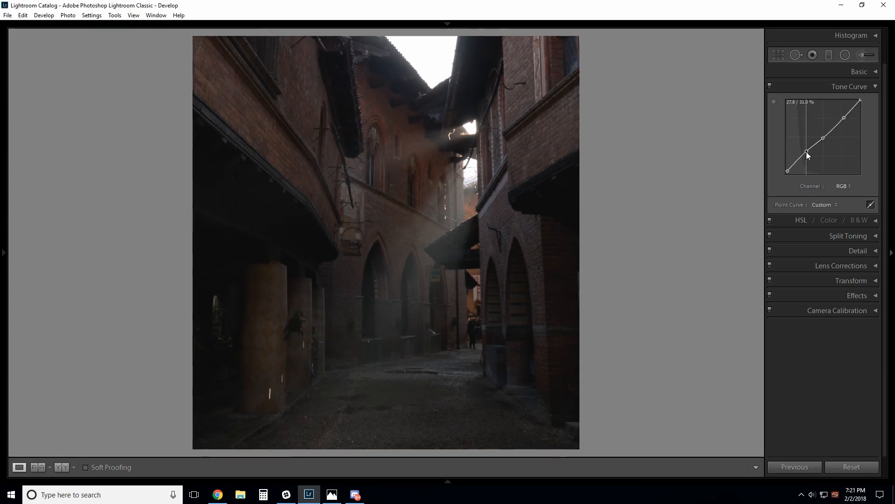
# Step: Shape the RGB curve for contrast: lower the shadow point, raise the highlight point to about 83.5%, and slightly lower the white point
pyautogui.moveTo(808, 152); pyautogui.dragTo(808, 155)
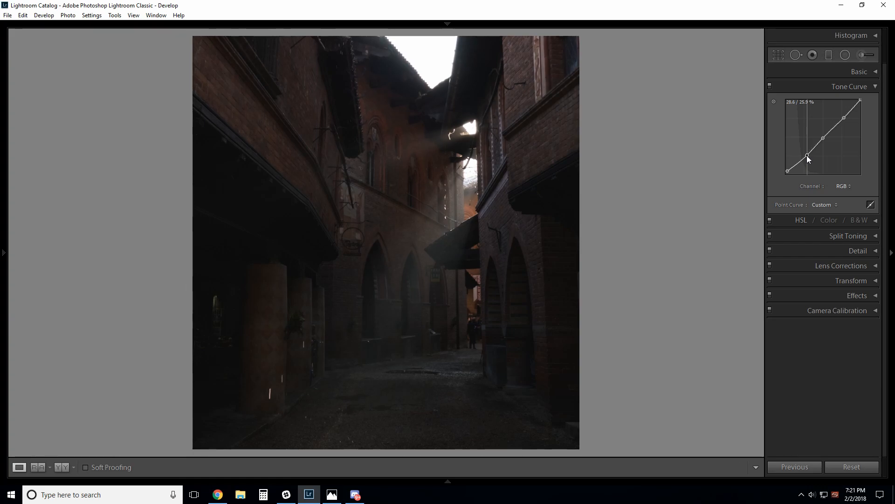
pyautogui.moveTo(807, 155); pyautogui.dragTo(805, 154)
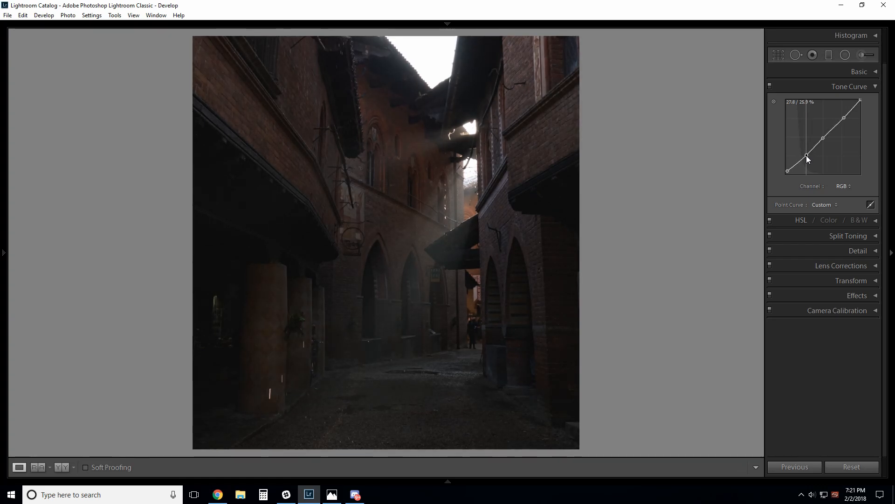
pyautogui.moveTo(844, 117); pyautogui.dragTo(845, 115)
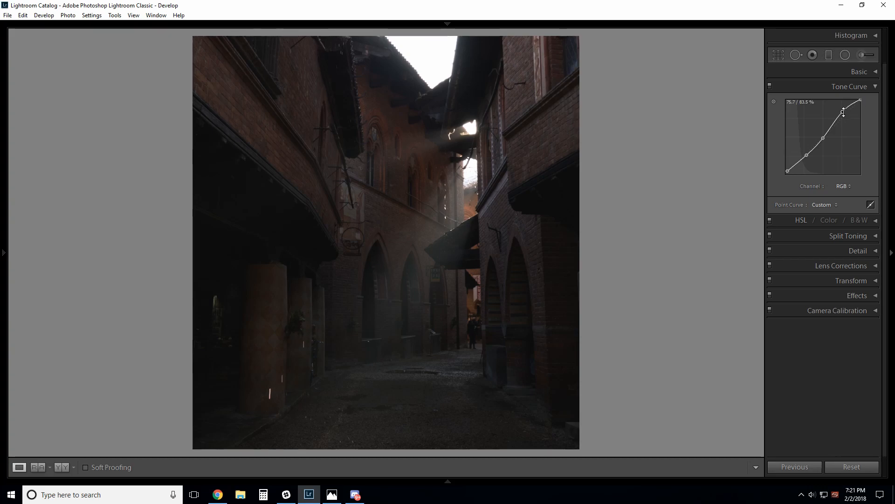
pyautogui.moveTo(862, 100); pyautogui.dragTo(861, 102)
pyautogui.moveTo(808, 155); pyautogui.dragTo(808, 157)
pyautogui.click(876, 87)
# Step: Set the basic tone values to Exposure +0.24, Highlights −21, Shadows +33, Whites −60 and Blacks +19
pyautogui.click(874, 71)
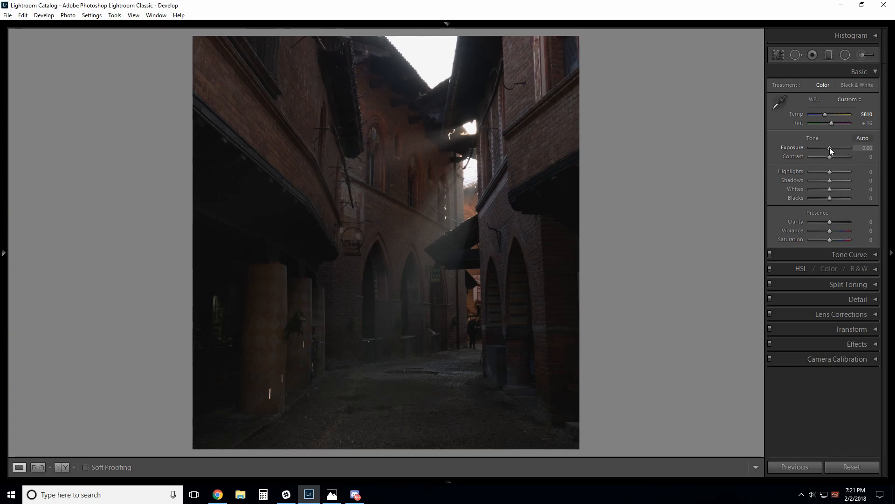
pyautogui.moveTo(830, 147); pyautogui.dragTo(830, 147)
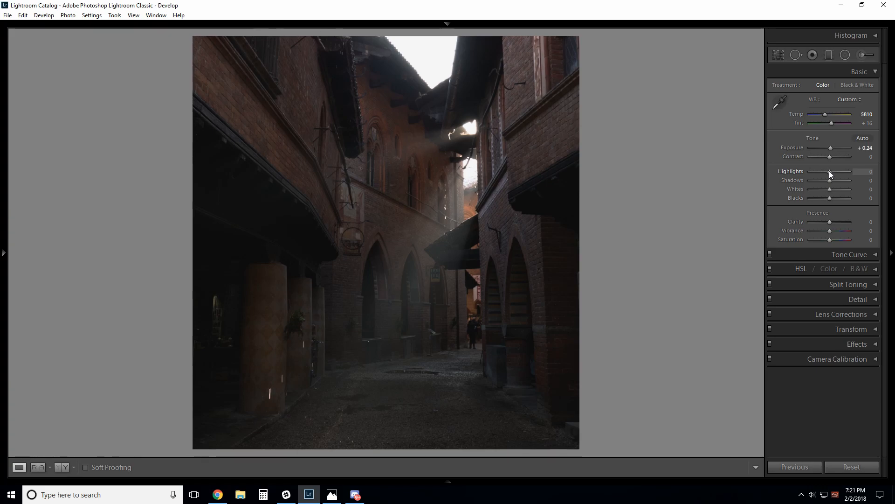
pyautogui.moveTo(831, 171); pyautogui.dragTo(825, 171)
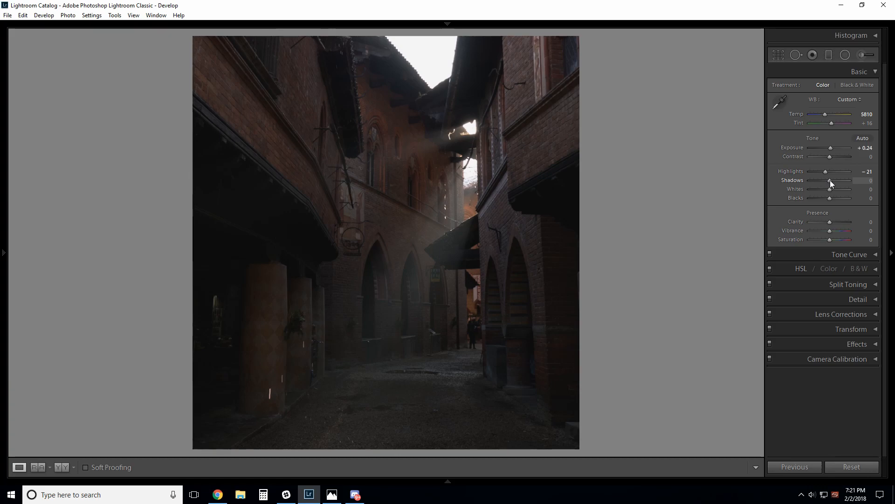
pyautogui.moveTo(831, 180)
pyautogui.mouseDown()
pyautogui.moveTo(837, 181)
pyautogui.moveTo(818, 189)
pyautogui.mouseUp()
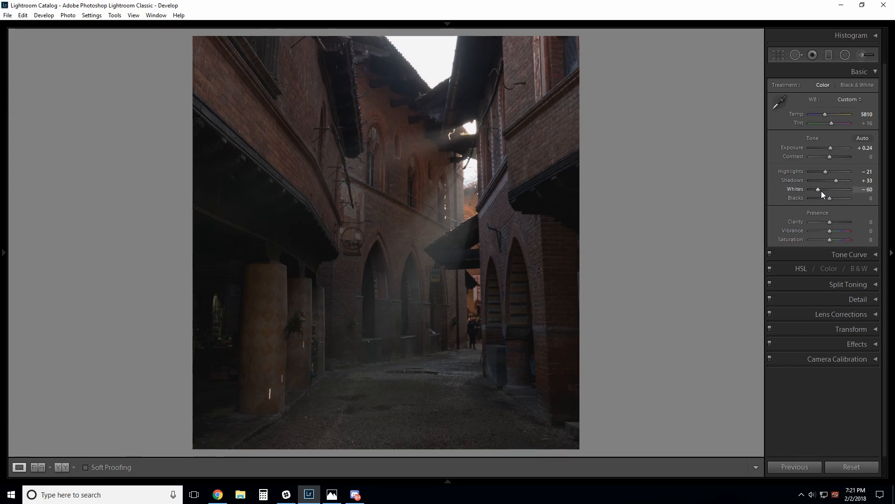
pyautogui.moveTo(830, 198); pyautogui.dragTo(833, 198)
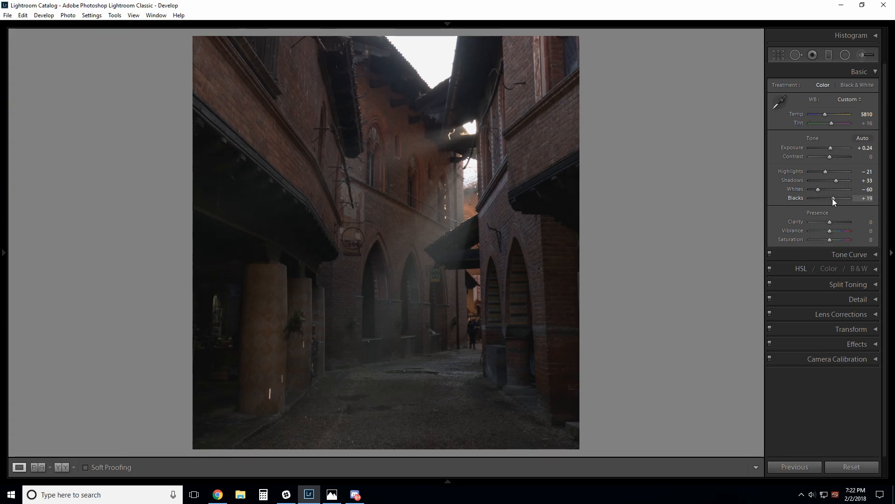
pyautogui.click(877, 72)
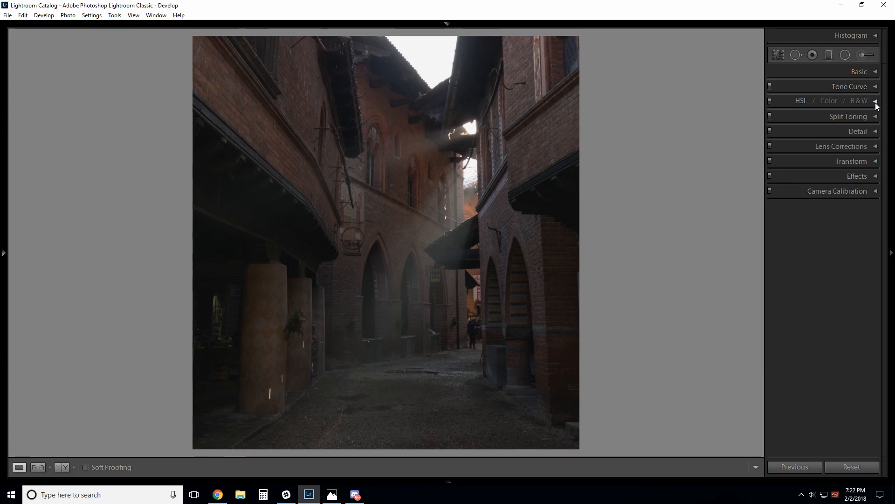
# Step: Shift the brick hues with the HSL targeted adjustment to Red −8 and Orange −13
pyautogui.click(875, 102)
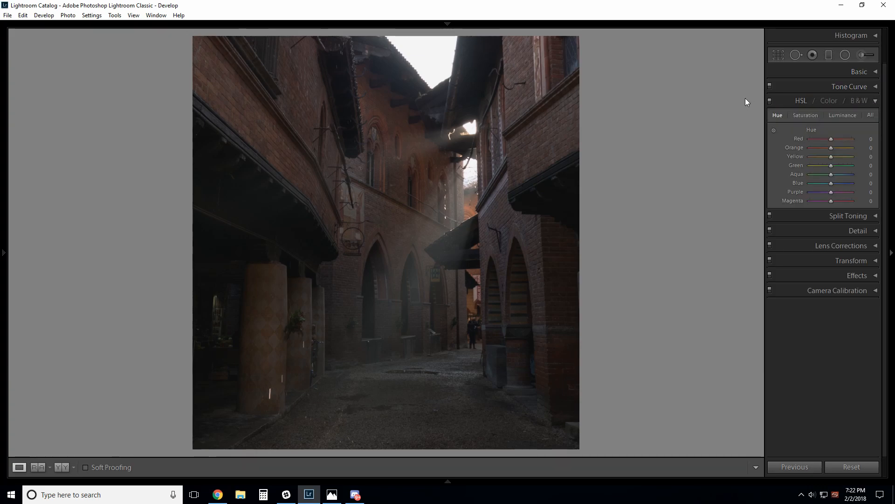
pyautogui.click(774, 130)
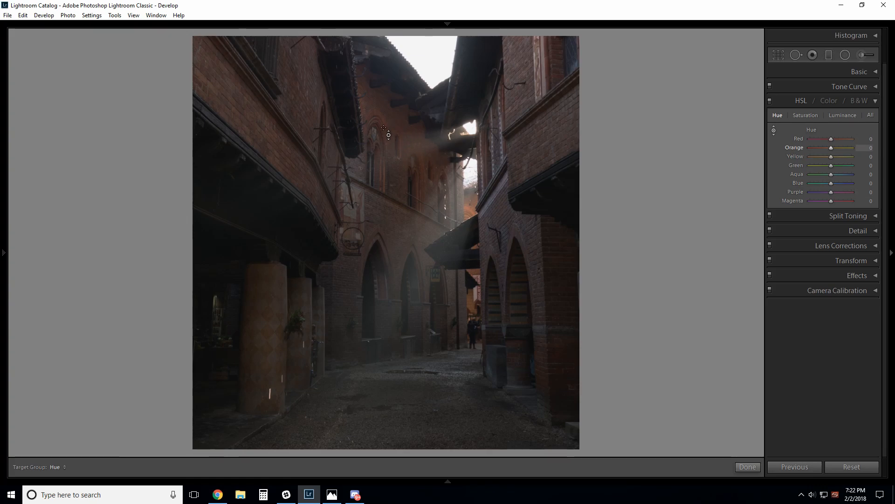
pyautogui.moveTo(397, 136); pyautogui.dragTo(396, 137)
pyautogui.moveTo(321, 342); pyautogui.dragTo(321, 343)
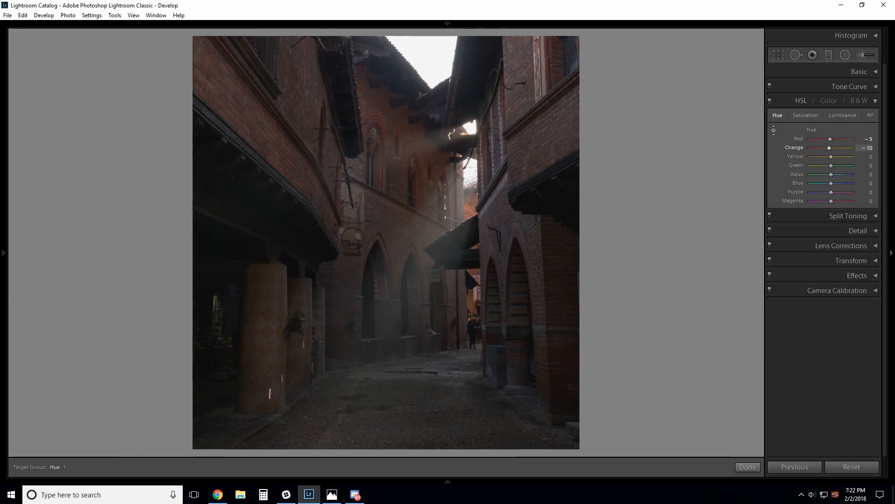
pyautogui.moveTo(396, 154); pyautogui.dragTo(396, 155)
pyautogui.click(752, 467)
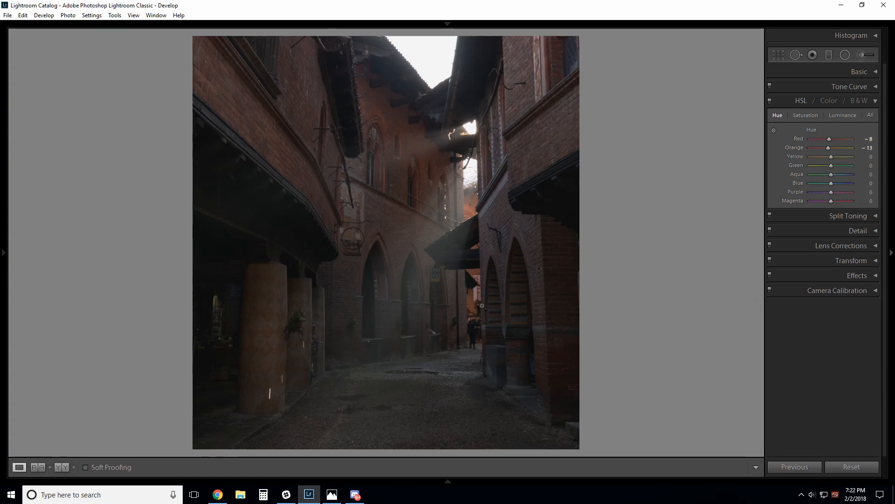
pyautogui.click(876, 101)
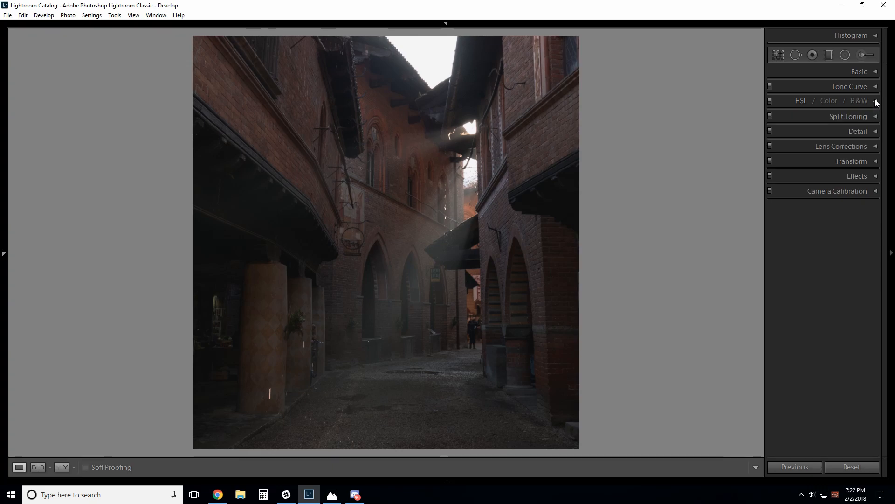
# Step: Set the presence values to Clarity +14, Vibrance +21 and Saturation −21
pyautogui.click(863, 71)
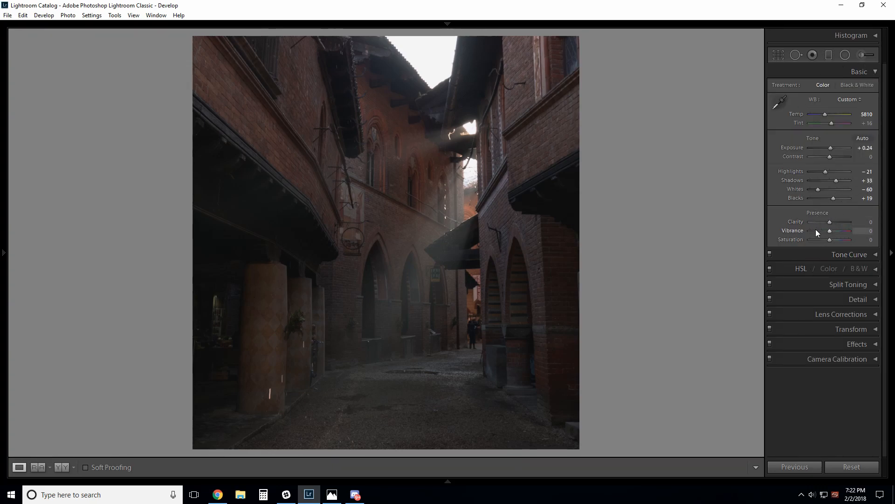
pyautogui.moveTo(831, 223); pyautogui.dragTo(833, 223)
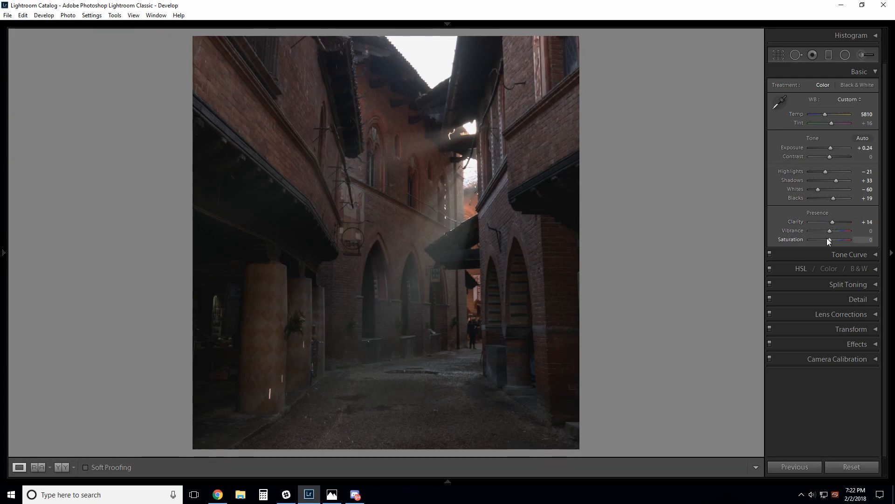
pyautogui.moveTo(829, 240); pyautogui.dragTo(826, 239)
pyautogui.moveTo(826, 240); pyautogui.dragTo(835, 232)
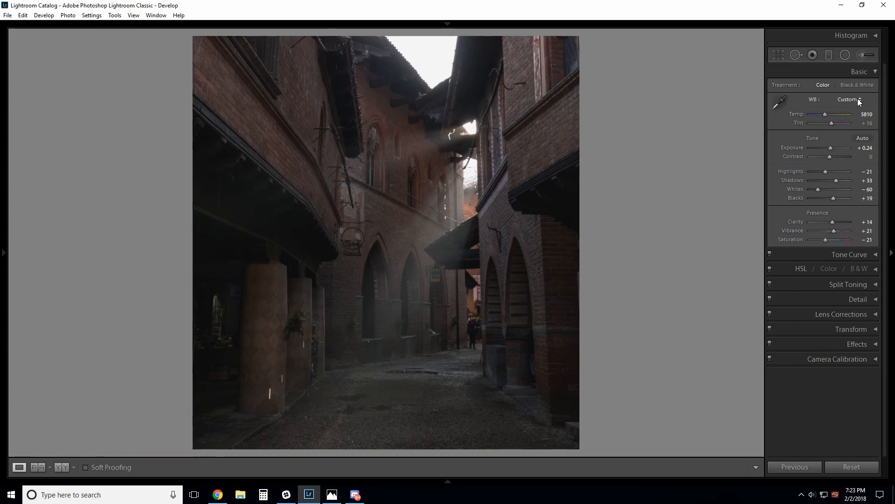
pyautogui.click(874, 72)
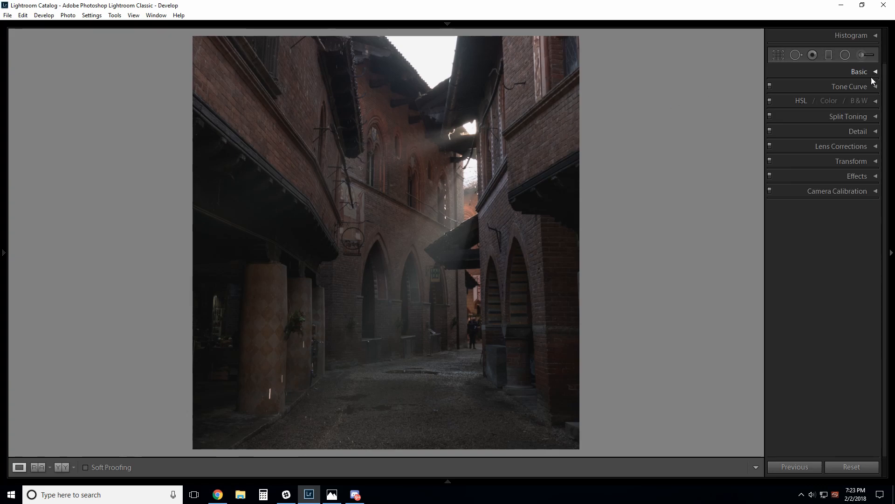
# Step: Tint the highlights a cool blue with Split Toning, using Hue 212 and Saturation 11
pyautogui.click(874, 117)
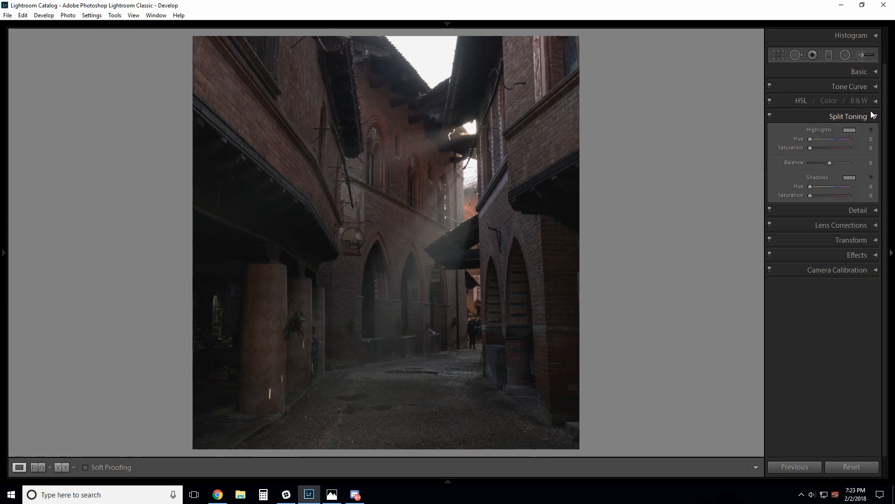
pyautogui.click(849, 128)
pyautogui.click(717, 143)
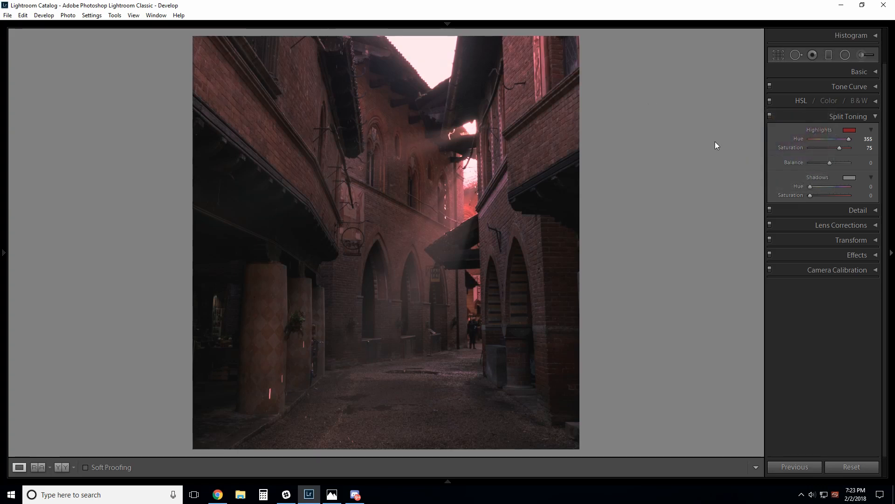
pyautogui.moveTo(851, 130); pyautogui.dragTo(759, 169)
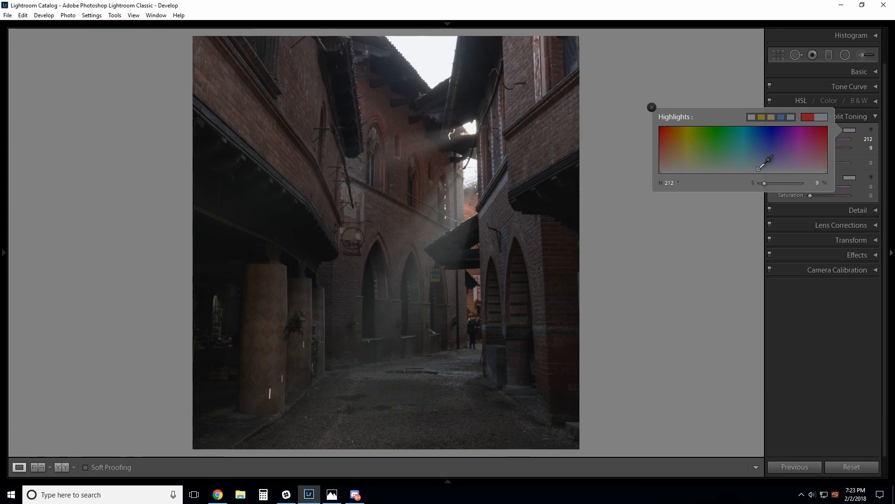
pyautogui.moveTo(758, 169); pyautogui.dragTo(758, 168)
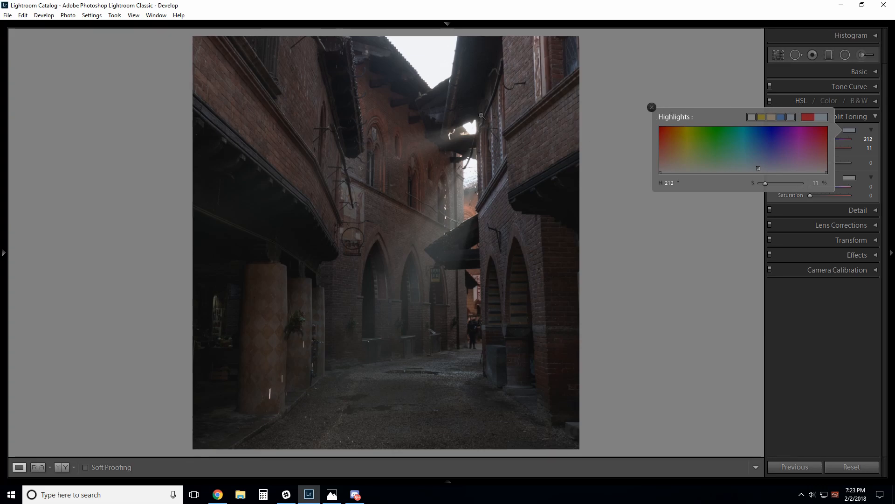
pyautogui.click(652, 106)
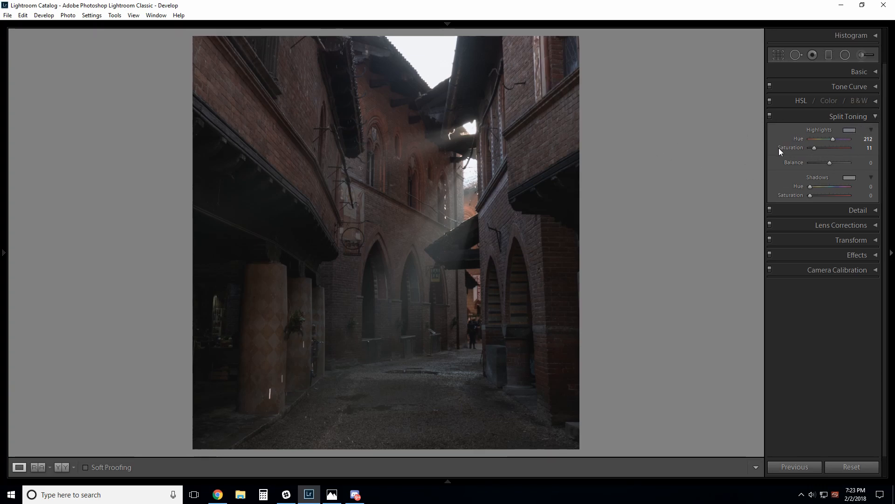
pyautogui.click(872, 118)
# Step: Set the sharpening amount to 71 and the luminance noise reduction to 29
pyautogui.click(863, 131)
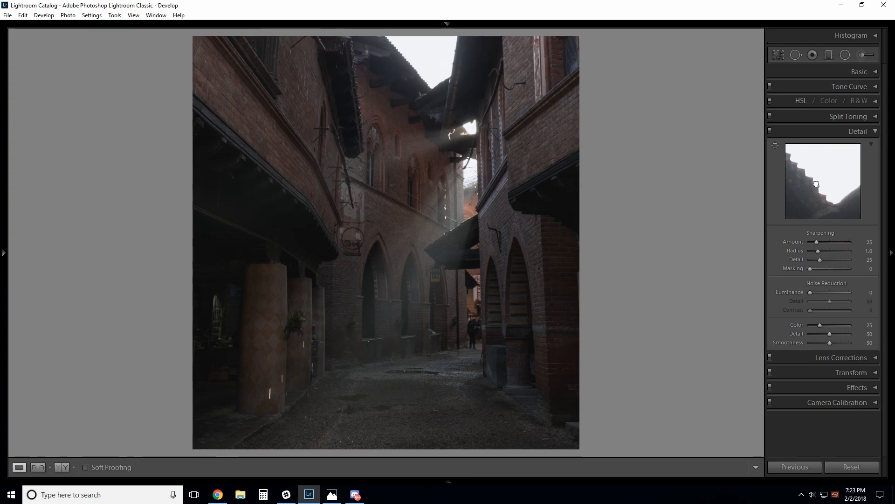
pyautogui.moveTo(816, 242); pyautogui.dragTo(830, 242)
pyautogui.moveTo(810, 292); pyautogui.dragTo(822, 294)
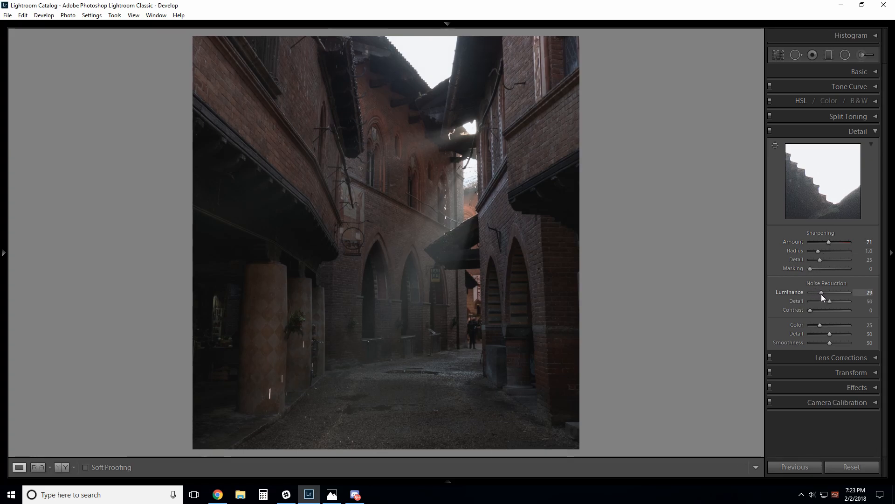
pyautogui.click(876, 131)
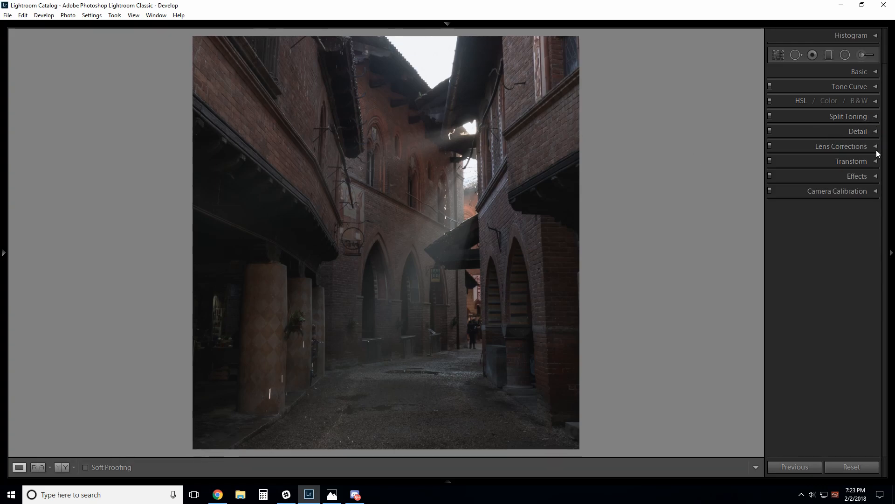
# Step: Enable Remove Chromatic Aberration while checking the roof edges against the sky
pyautogui.click(877, 152)
pyautogui.click(418, 73)
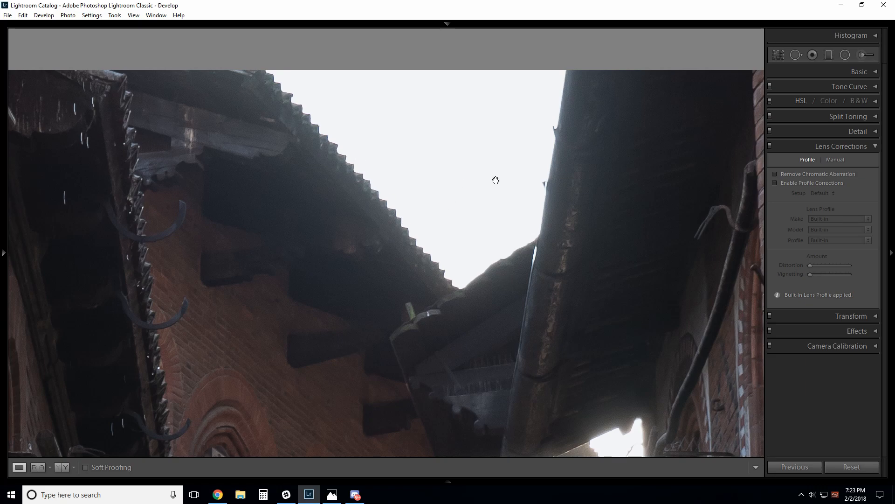
pyautogui.click(774, 173)
pyautogui.click(392, 233)
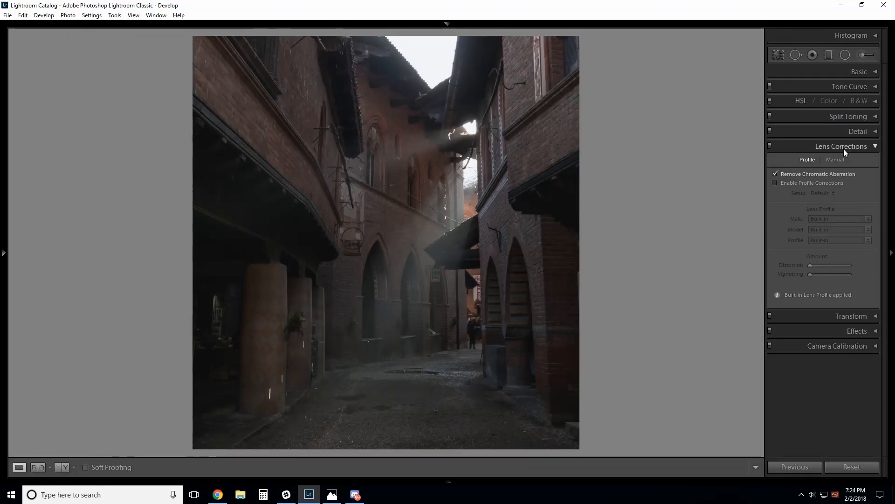
pyautogui.click(875, 146)
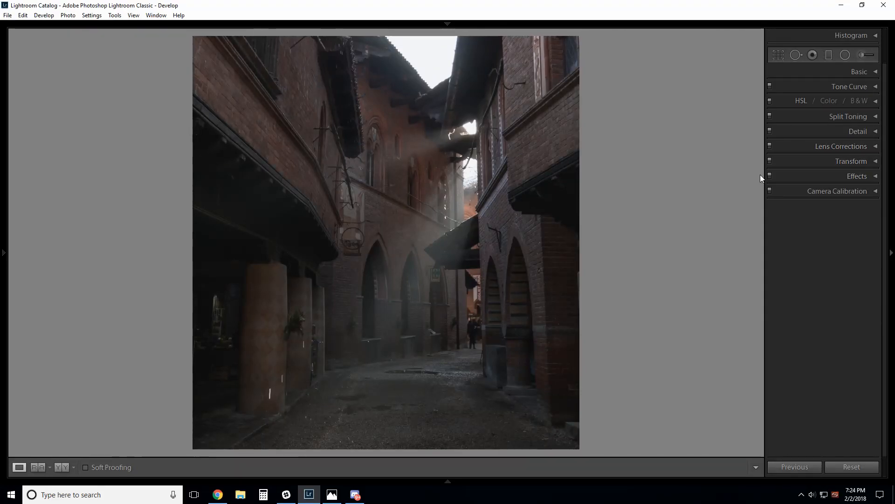
# Step: Hide the Transform section from the Develop adjustments and set the post-crop vignetting amount to −7
pyautogui.rightClick(842, 162)
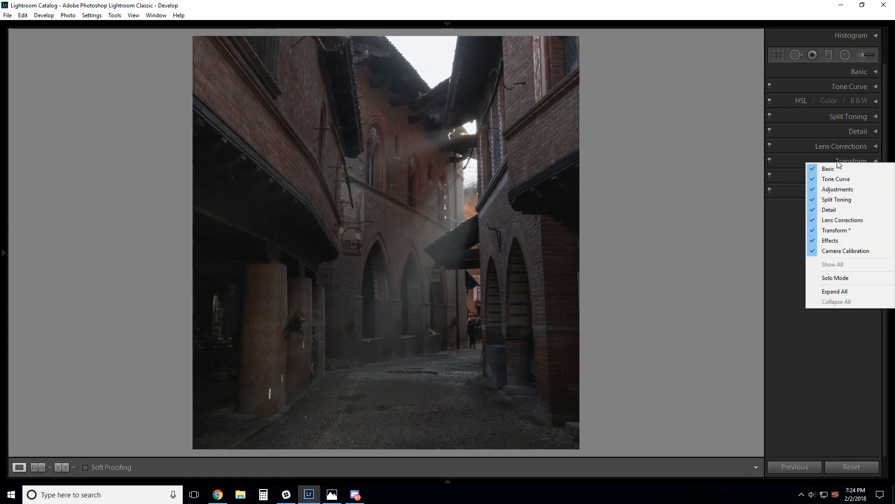
pyautogui.click(833, 231)
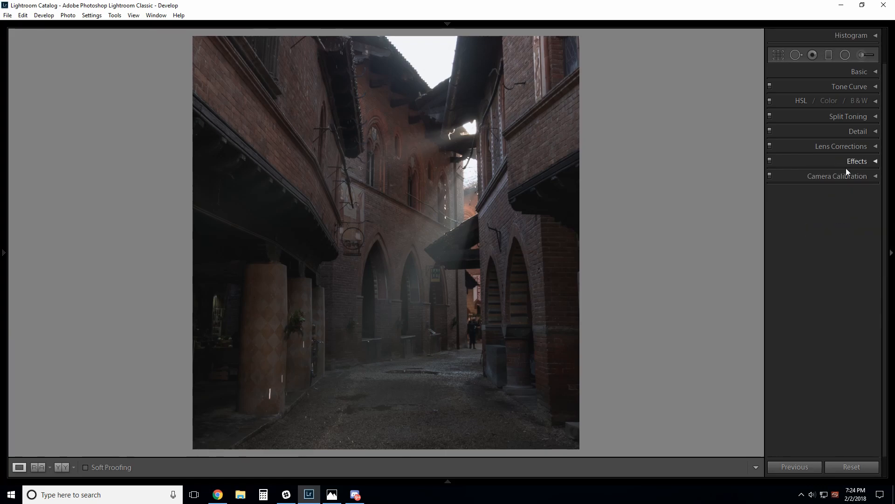
pyautogui.click(874, 160)
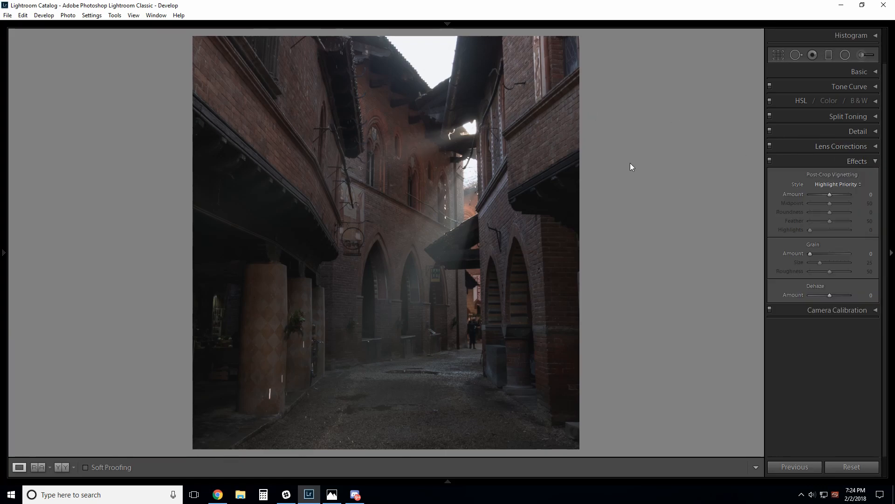
pyautogui.moveTo(830, 194); pyautogui.dragTo(829, 194)
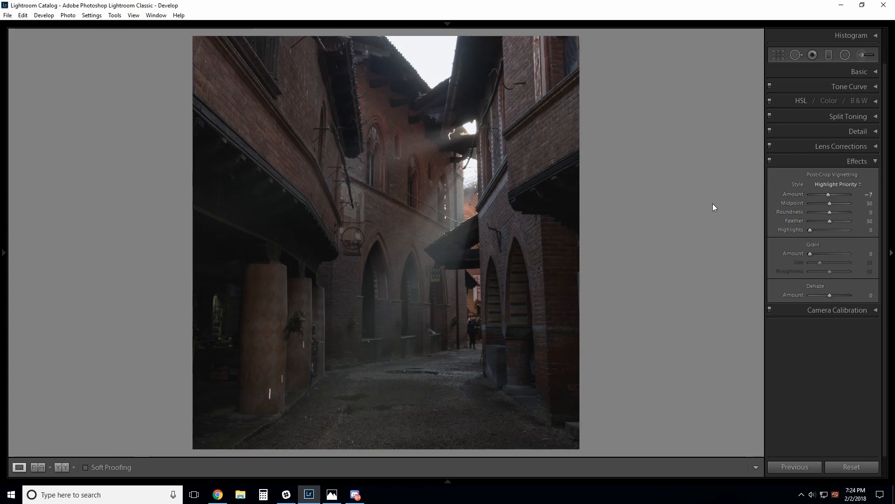
pyautogui.click(875, 161)
# Step: Set the camera calibration's Blue Primary to Hue +21 and Saturation −19
pyautogui.click(869, 176)
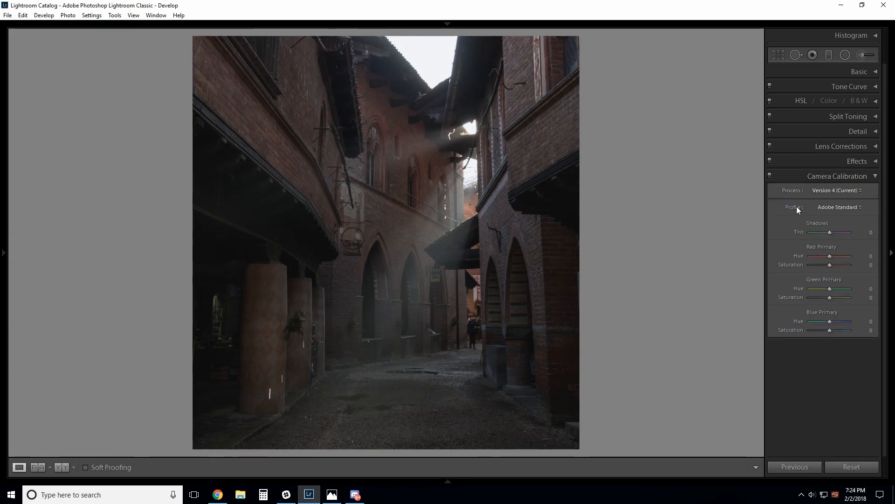
pyautogui.moveTo(830, 329); pyautogui.dragTo(835, 325)
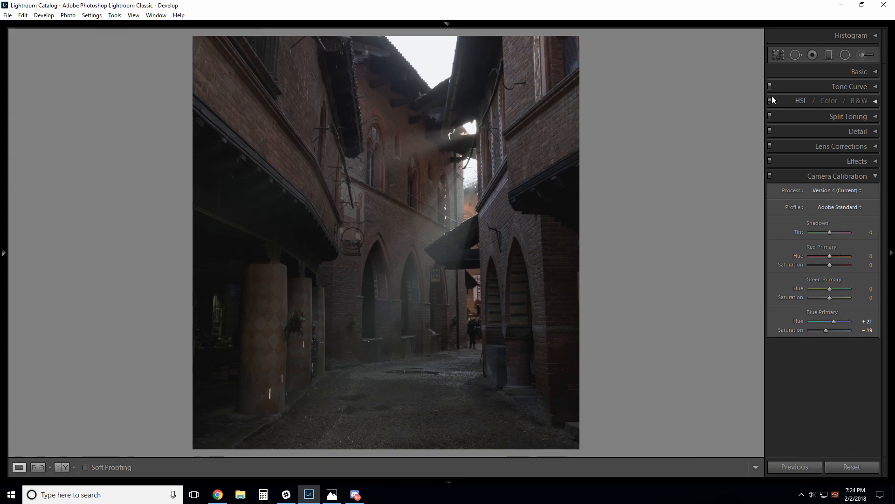
pyautogui.click(876, 177)
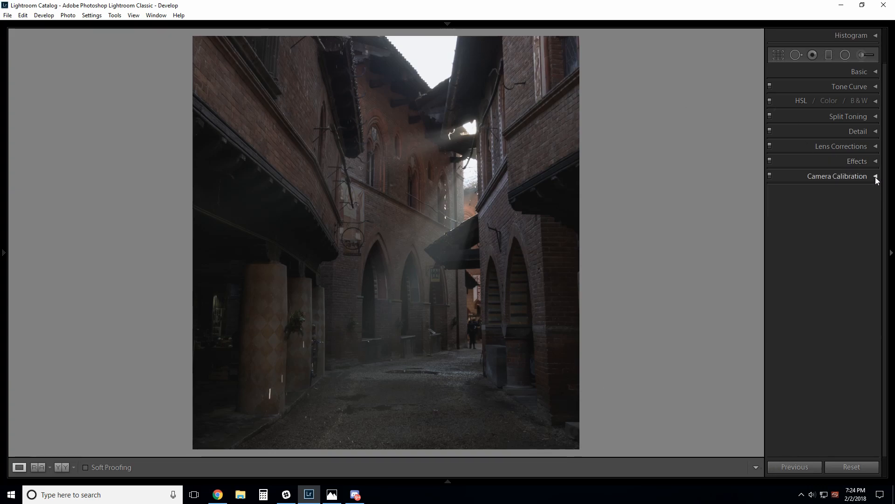
# Step: Paint an adjustment brush mask down the lower light beam, using size 7.0 with feather 54 near the source and 100 further down
pyautogui.click(863, 55)
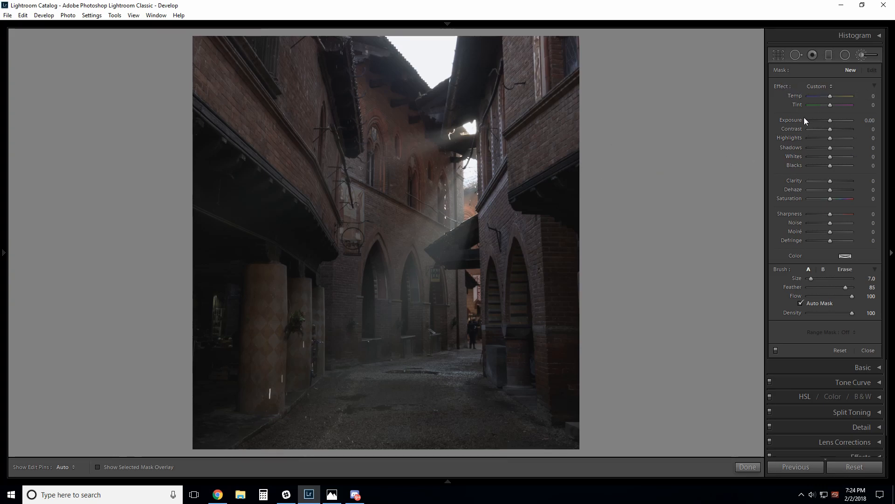
pyautogui.moveTo(845, 287); pyautogui.dragTo(833, 286)
pyautogui.press('h')
pyautogui.moveTo(430, 171)
pyautogui.mouseDown()
pyautogui.moveTo(457, 237)
pyautogui.moveTo(437, 218)
pyautogui.moveTo(418, 220)
pyautogui.moveTo(418, 240)
pyautogui.moveTo(396, 227)
pyautogui.mouseUp()
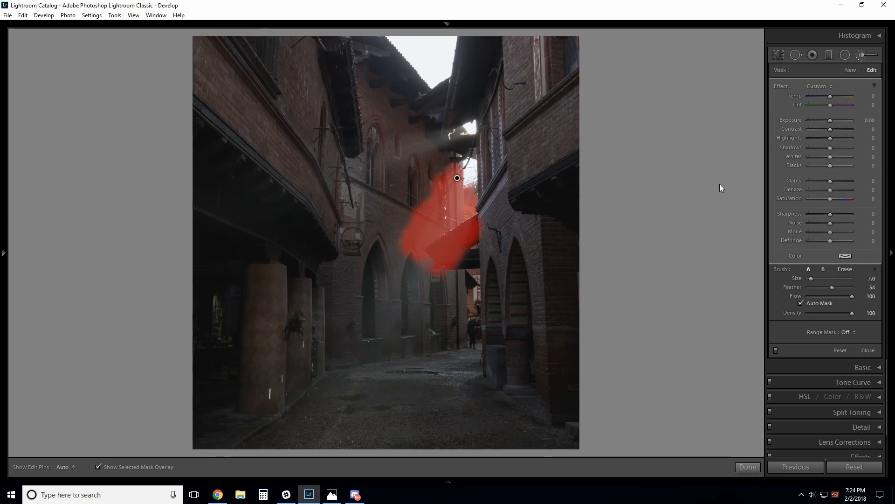
pyautogui.moveTo(832, 287); pyautogui.dragTo(858, 288)
pyautogui.moveTo(391, 229)
pyautogui.mouseDown()
pyautogui.moveTo(417, 254)
pyautogui.moveTo(379, 246)
pyautogui.mouseUp()
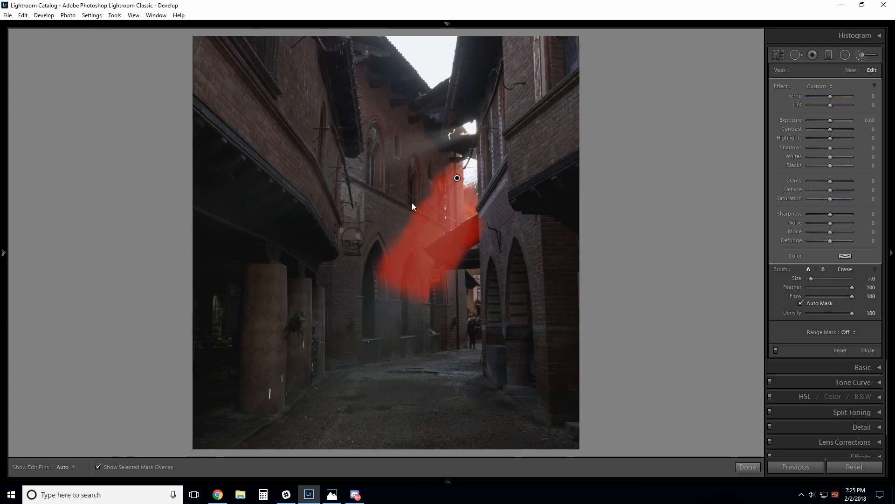
# Step: Add the upper light beam to the mask with a size 3.0 brush and set the mask's exposure to 0.26
pyautogui.scroll(-4, 420, 145)
pyautogui.moveTo(451, 133); pyautogui.dragTo(385, 158)
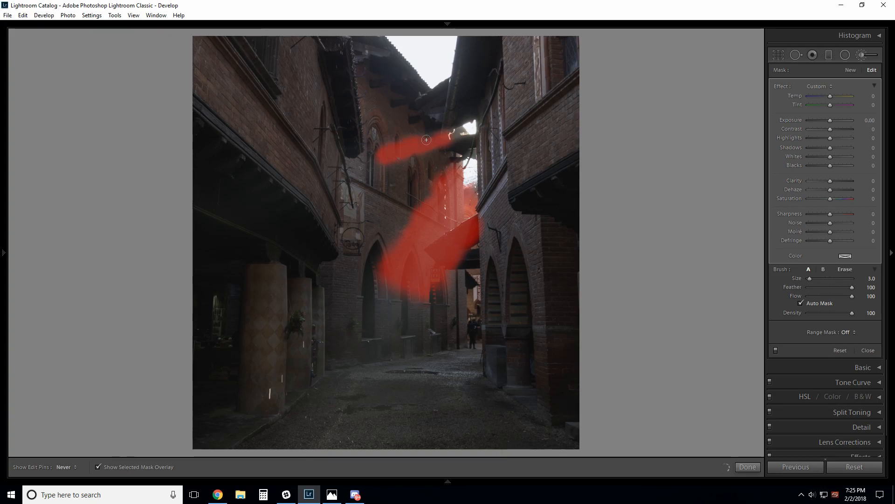
pyautogui.press('o')
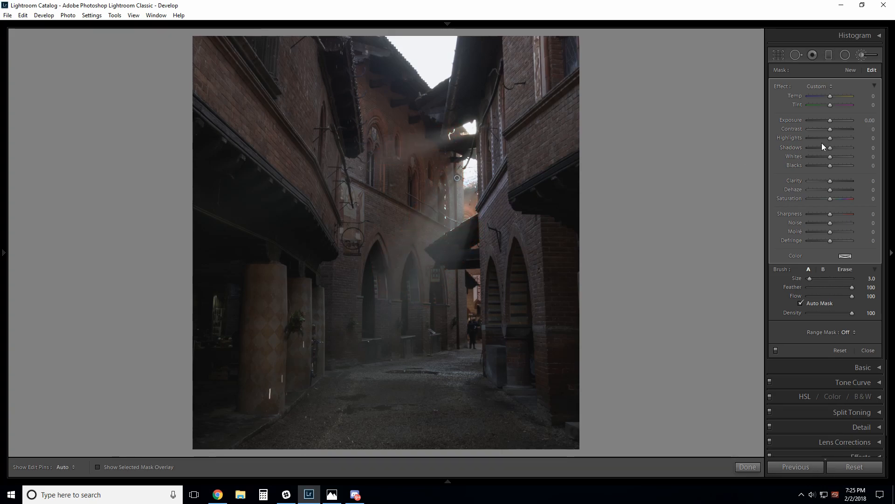
pyautogui.moveTo(830, 119); pyautogui.dragTo(833, 120)
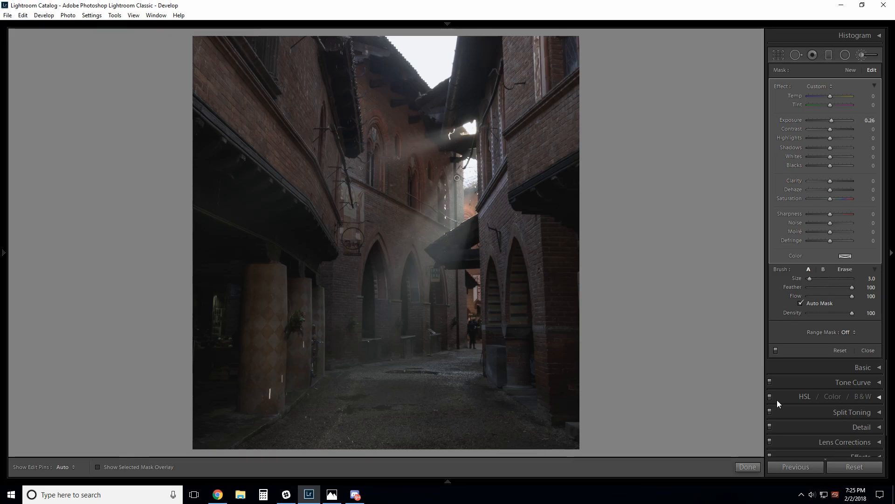
pyautogui.click(748, 467)
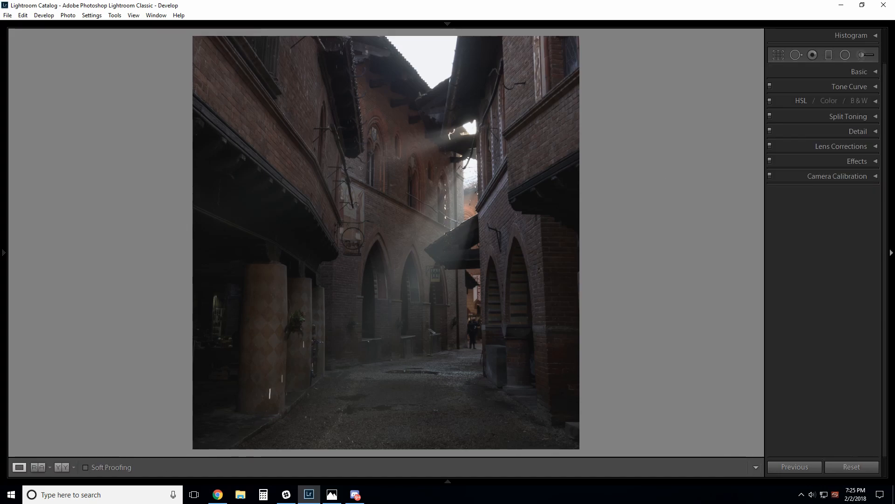
# Step: Darken the street with a graduated filter from the photo's bottom edge to mid-height, with Exposure −0.35 and slightly increased Dehaze
pyautogui.click(829, 54)
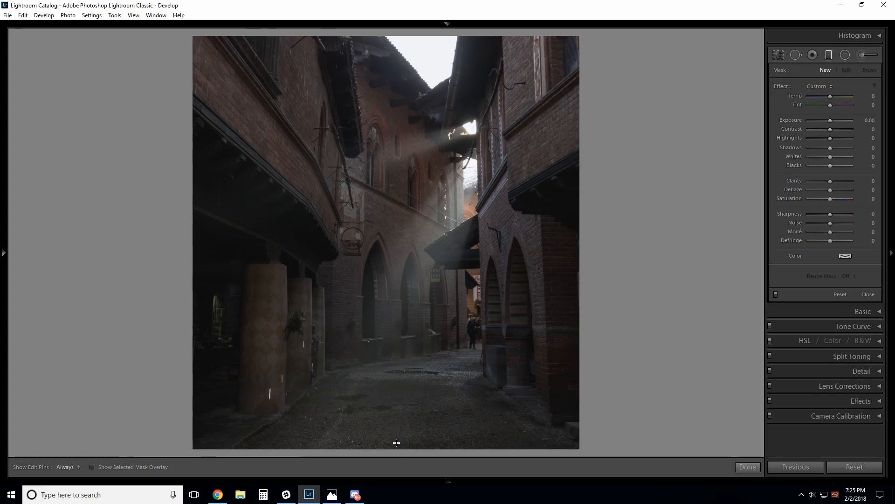
pyautogui.moveTo(396, 446); pyautogui.dragTo(397, 241)
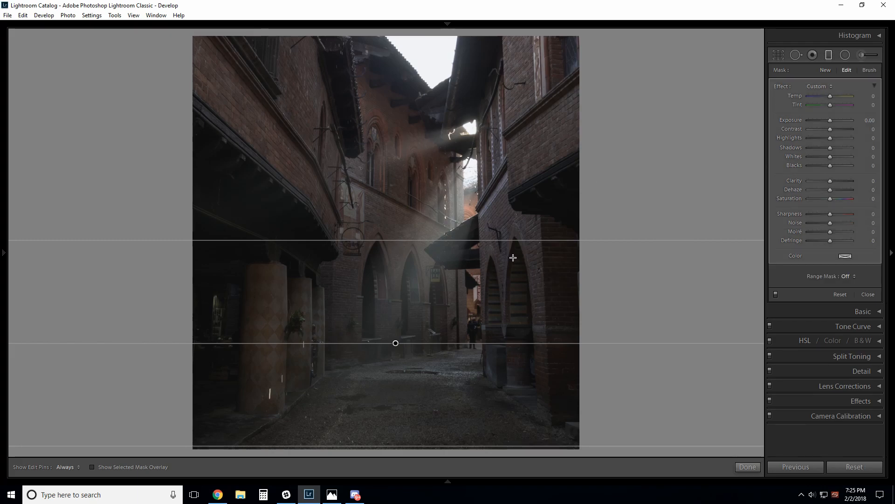
pyautogui.moveTo(830, 121); pyautogui.dragTo(828, 121)
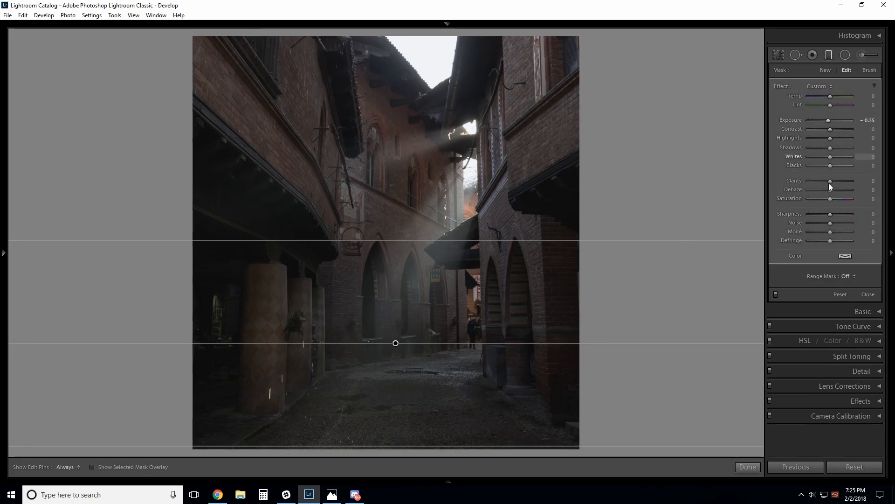
pyautogui.moveTo(833, 189); pyautogui.dragTo(836, 190)
pyautogui.click(747, 467)
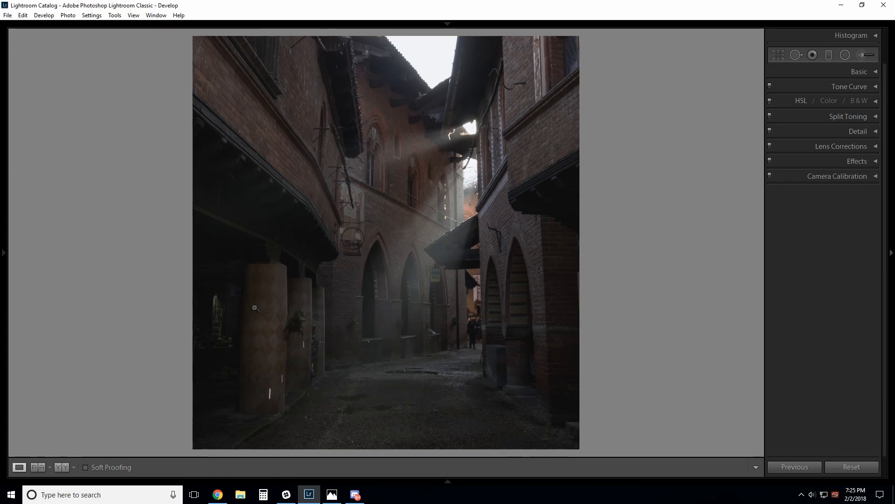
# Step: Heal the longest bright rain streak on the front pillar, sampling from the clean pillar surface beside it
pyautogui.click(270, 322)
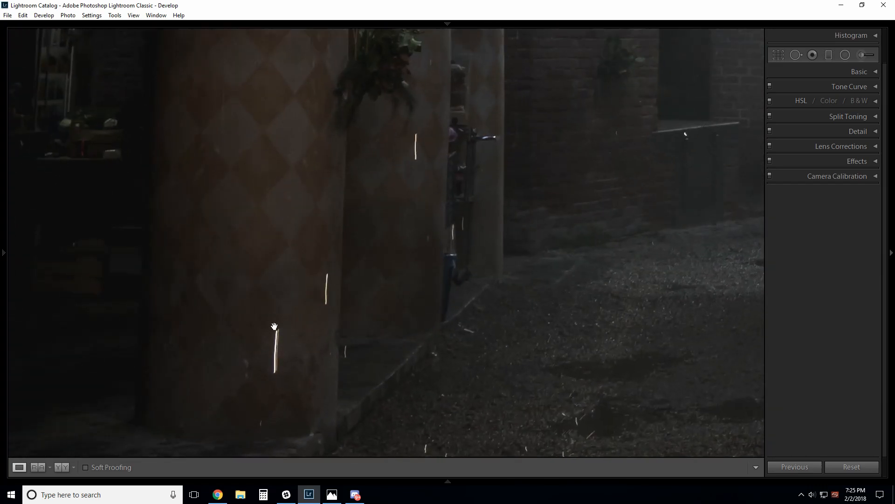
pyautogui.click(298, 294)
pyautogui.click(335, 194)
pyautogui.click(335, 194)
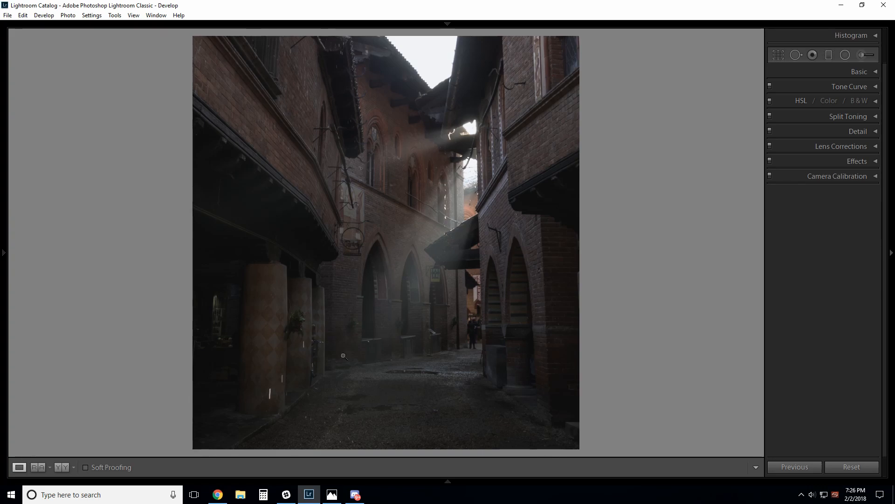
pyautogui.click(292, 387)
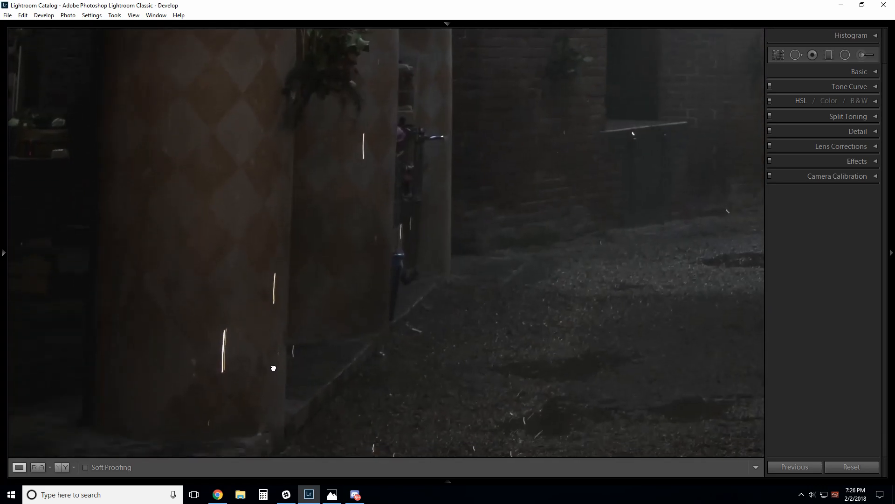
pyautogui.click(796, 55)
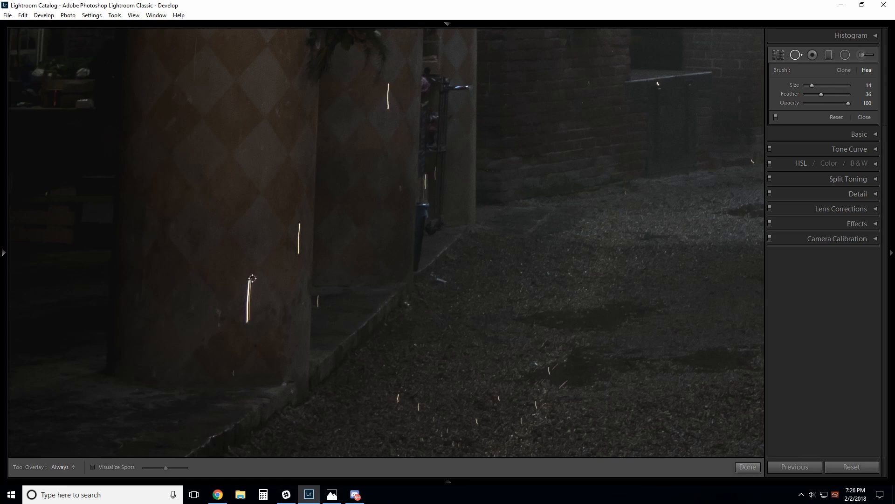
pyautogui.moveTo(251, 279); pyautogui.dragTo(250, 323)
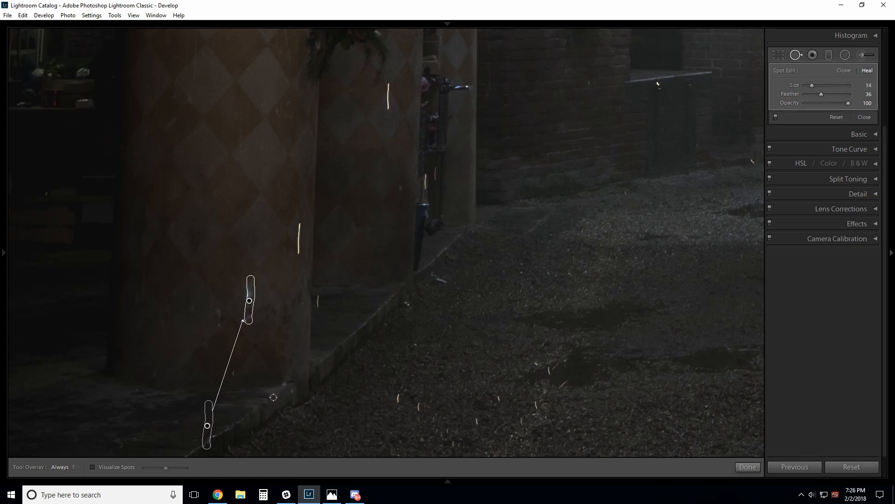
pyautogui.moveTo(207, 426)
pyautogui.mouseDown()
pyautogui.moveTo(214, 294)
pyautogui.moveTo(205, 289)
pyautogui.mouseUp()
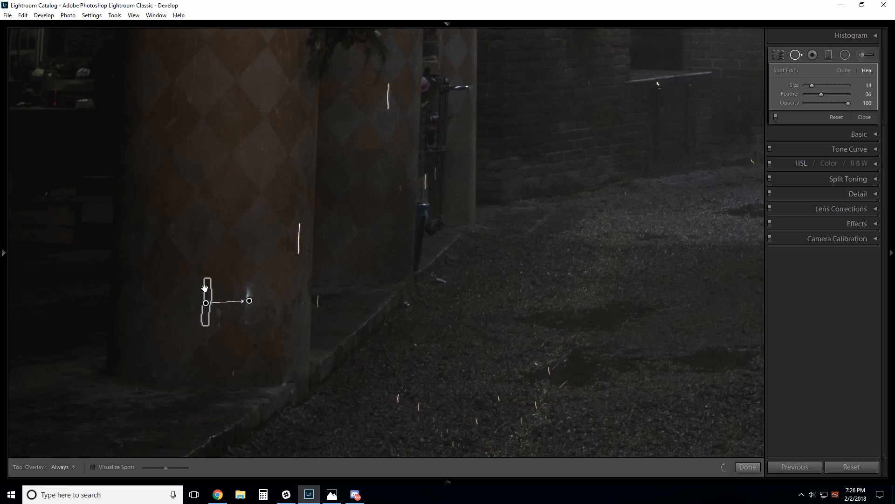
# Step: Delete the existing heal correction over the longest rain streak on the front pillar
pyautogui.click(746, 467)
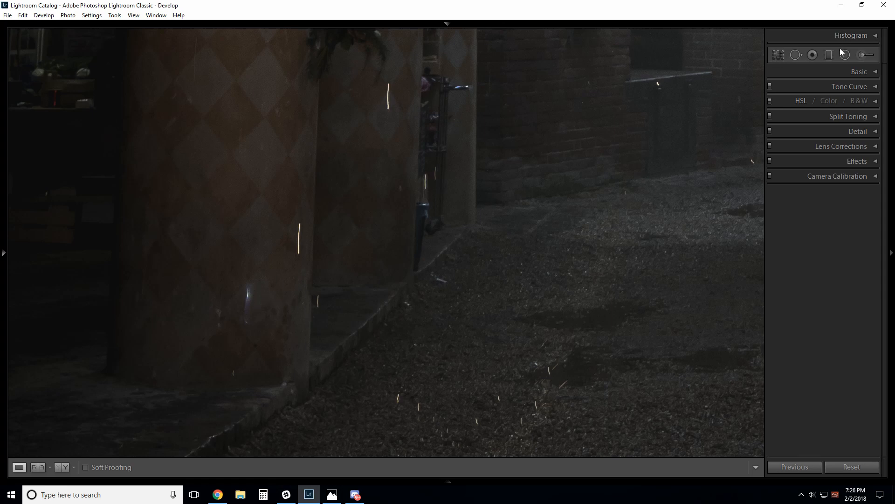
pyautogui.click(797, 55)
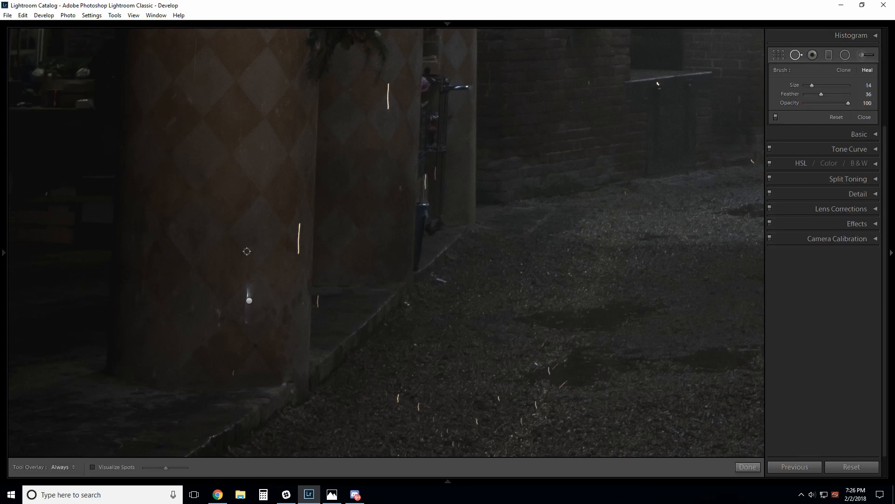
pyautogui.rightClick(250, 299)
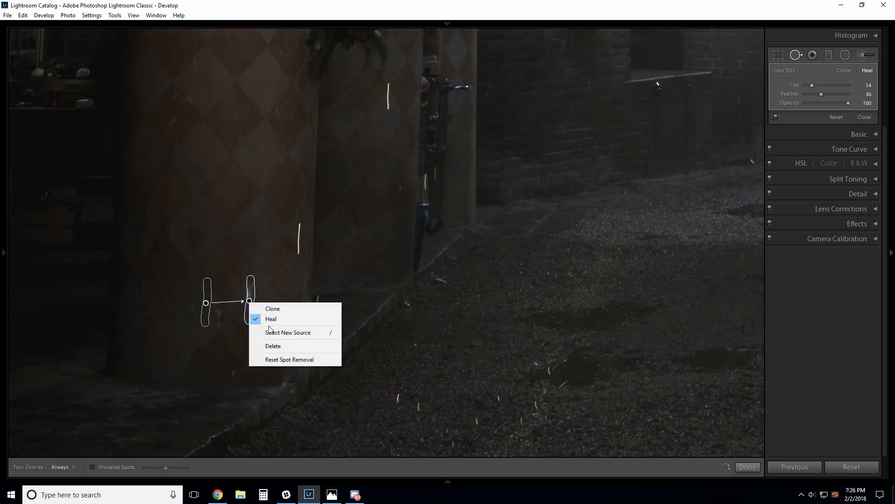
pyautogui.click(285, 345)
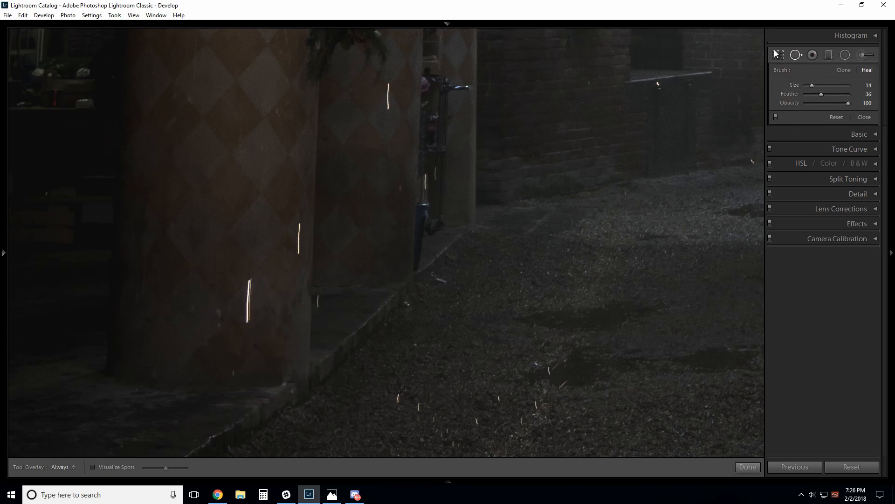
# Step: Heal the front pillar's longest rain streak again with a size 21 brush, sampling from the clean pillar surface directly above it
pyautogui.scroll(2, 251, 281)
pyautogui.moveTo(250, 280); pyautogui.dragTo(251, 321)
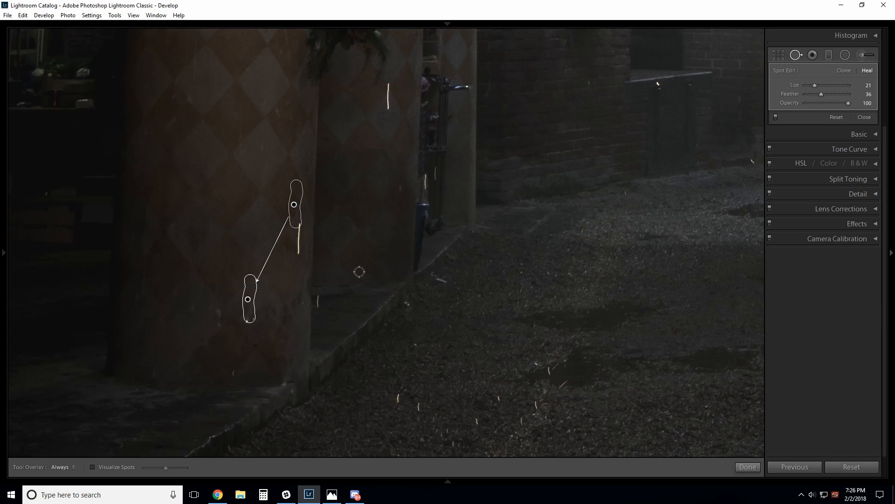
pyautogui.moveTo(299, 201); pyautogui.dragTo(296, 188)
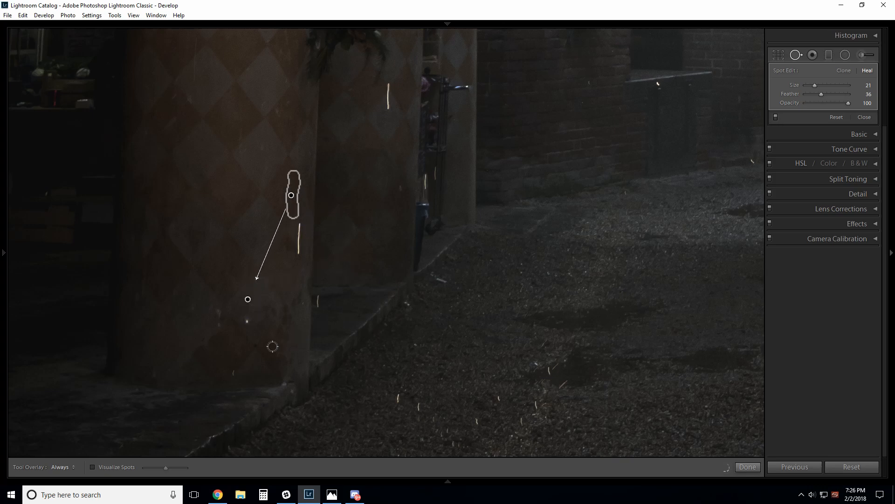
pyautogui.moveTo(293, 183); pyautogui.dragTo(254, 211)
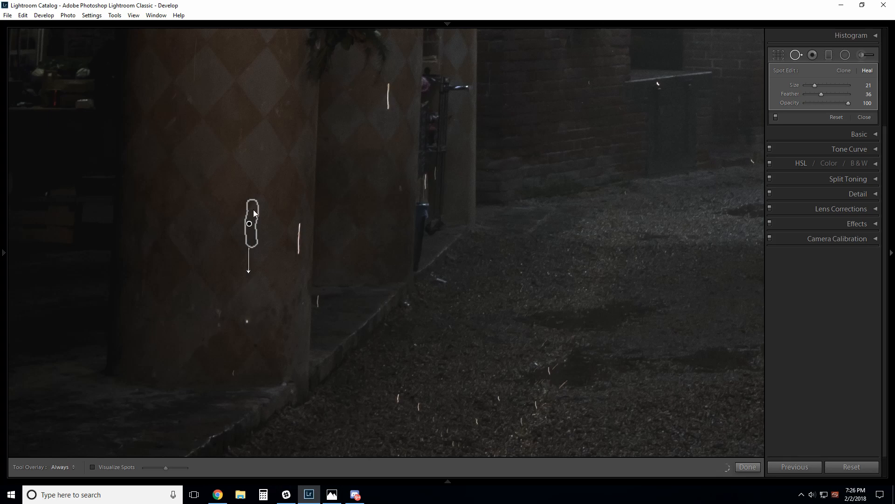
pyautogui.click(748, 467)
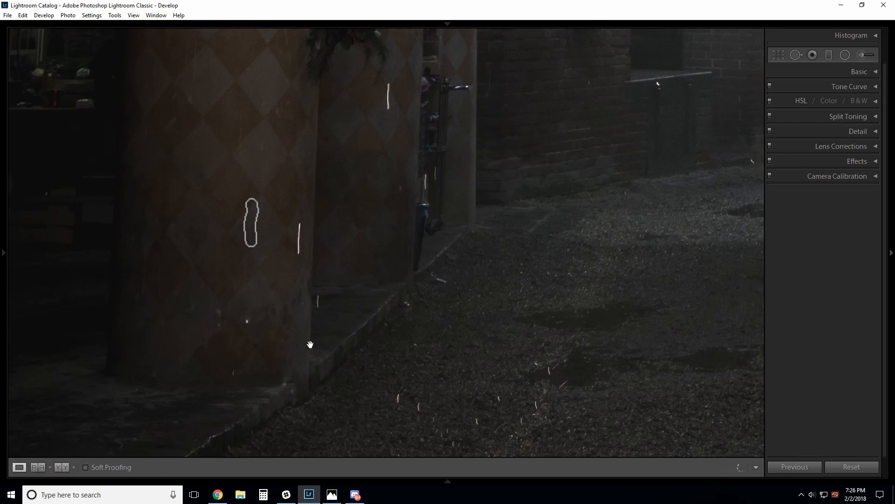
# Step: Heal the bright streak near the front pillar's right edge and the one high on the second pillar with a size 18 brush
pyautogui.click(801, 57)
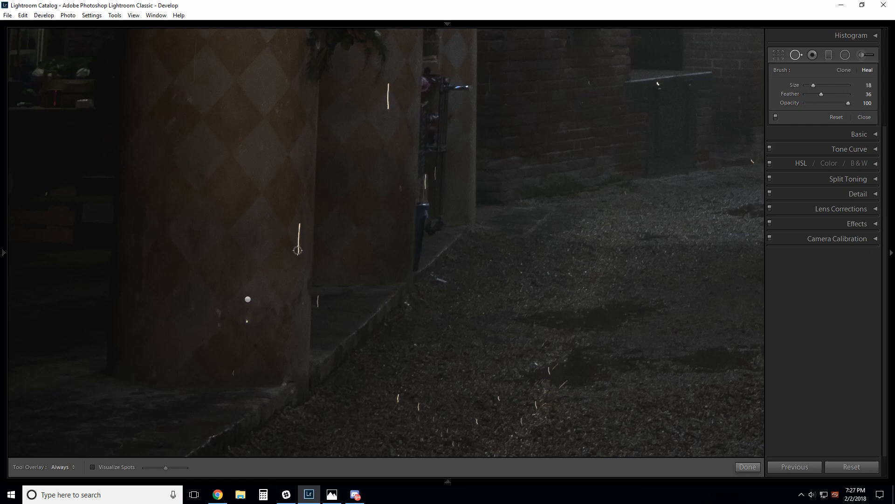
pyautogui.moveTo(299, 253); pyautogui.dragTo(298, 223)
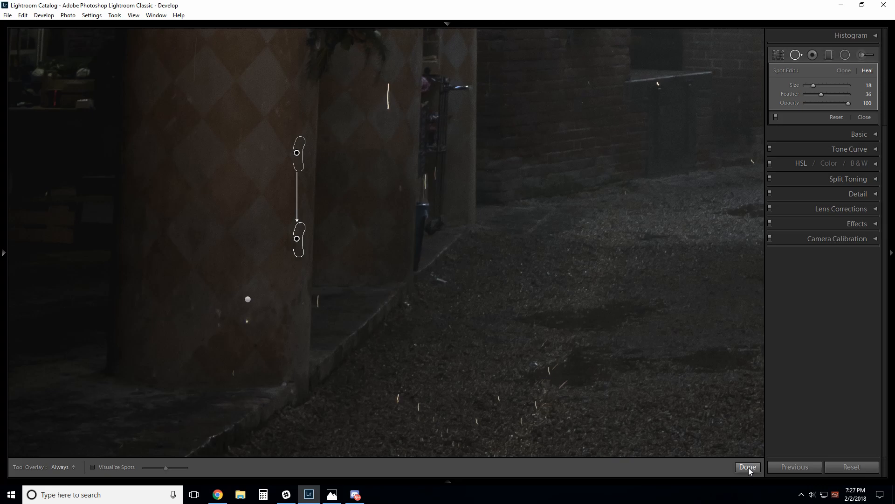
pyautogui.click(748, 467)
pyautogui.click(796, 55)
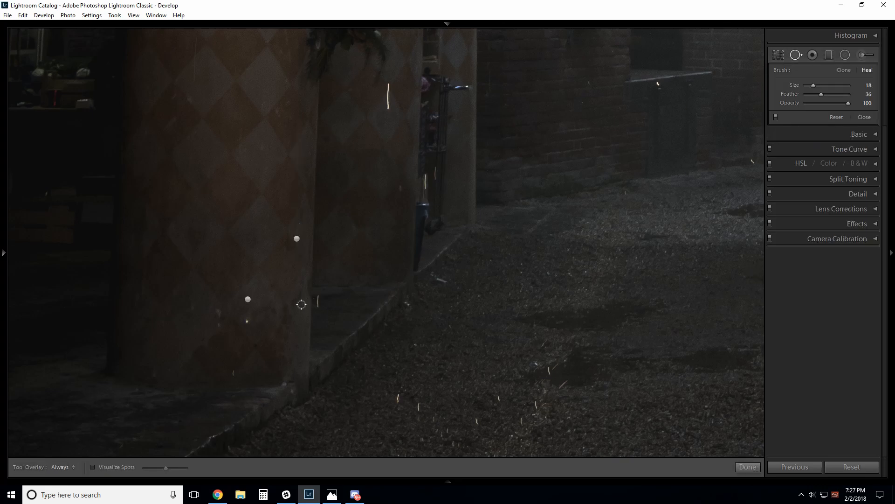
pyautogui.moveTo(388, 107); pyautogui.dragTo(388, 86)
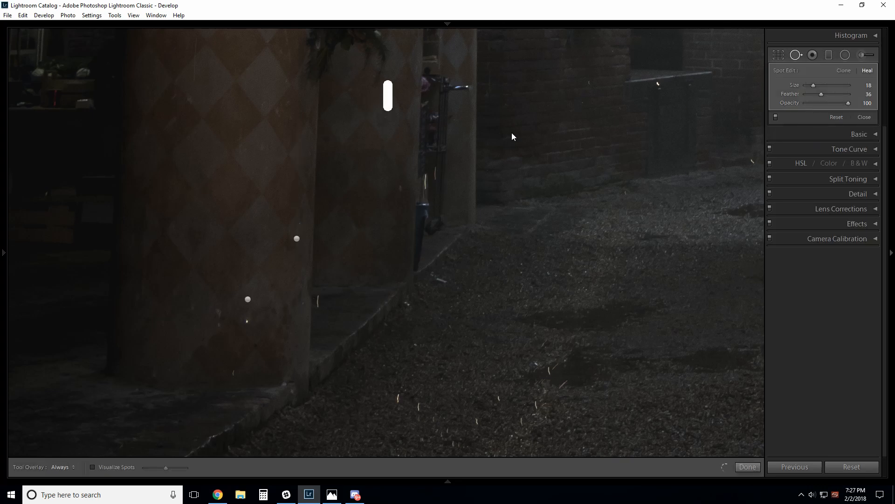
pyautogui.click(749, 467)
# Step: Heal the short rain streak on the stone ledge just beside the front pillar with a size 11 brush
pyautogui.click(796, 55)
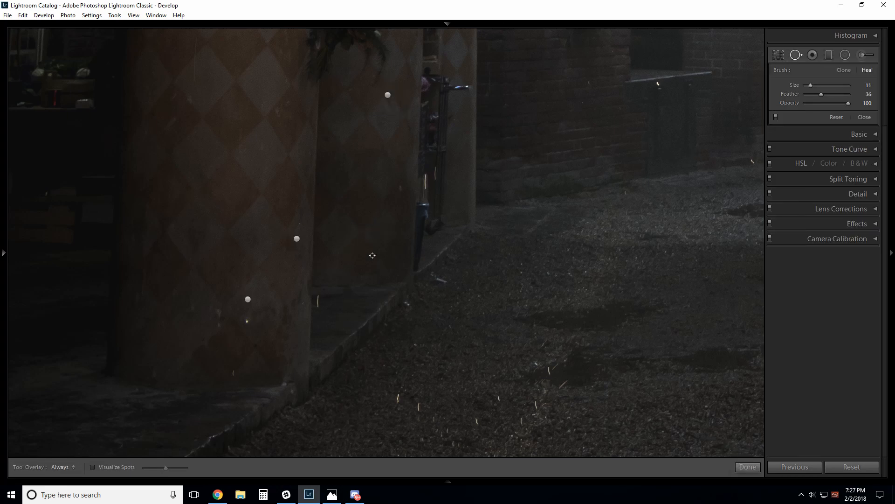
pyautogui.click(317, 299)
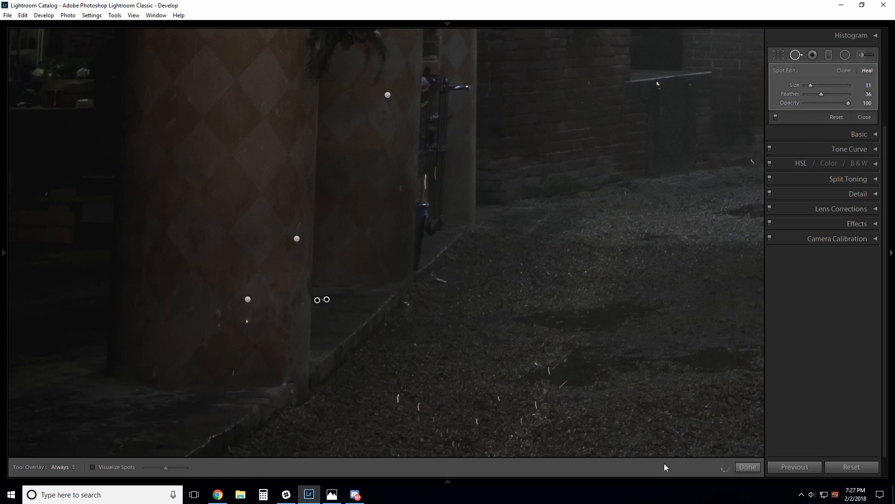
pyautogui.click(749, 467)
# Step: Compare the whole photo side by side in its before and after versions, and return to the single-image view
pyautogui.click(396, 337)
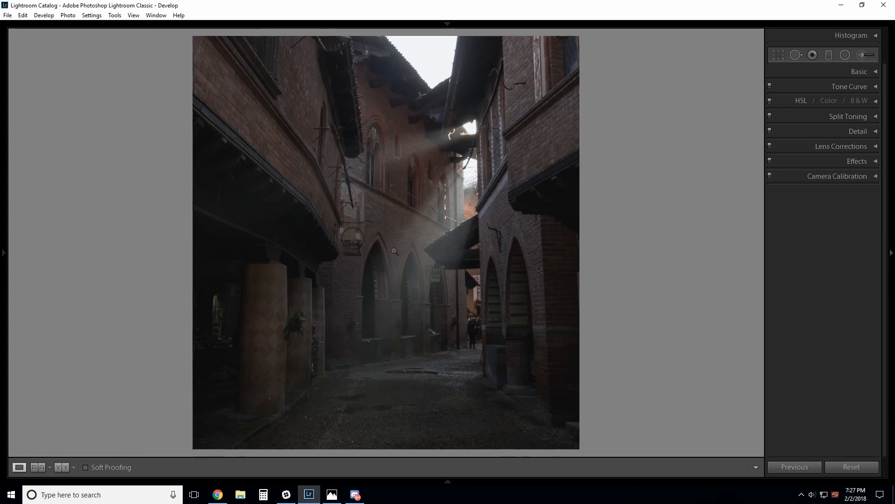
pyautogui.click(62, 468)
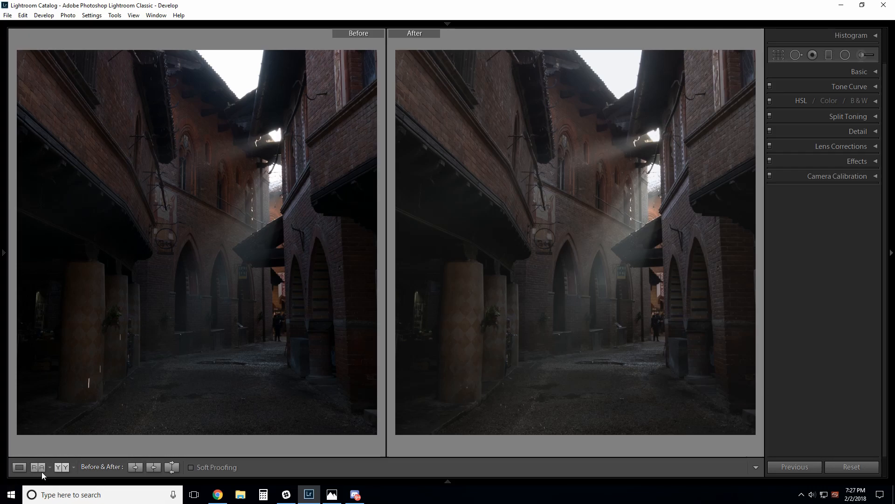
pyautogui.click(24, 466)
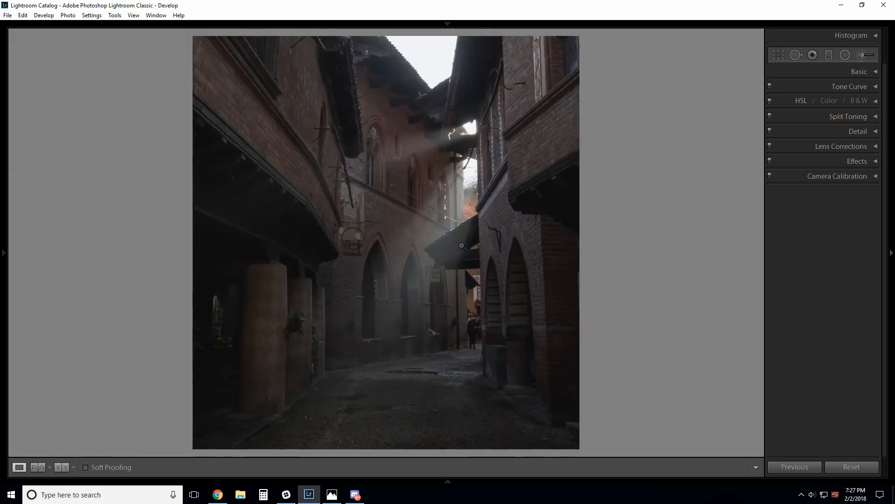